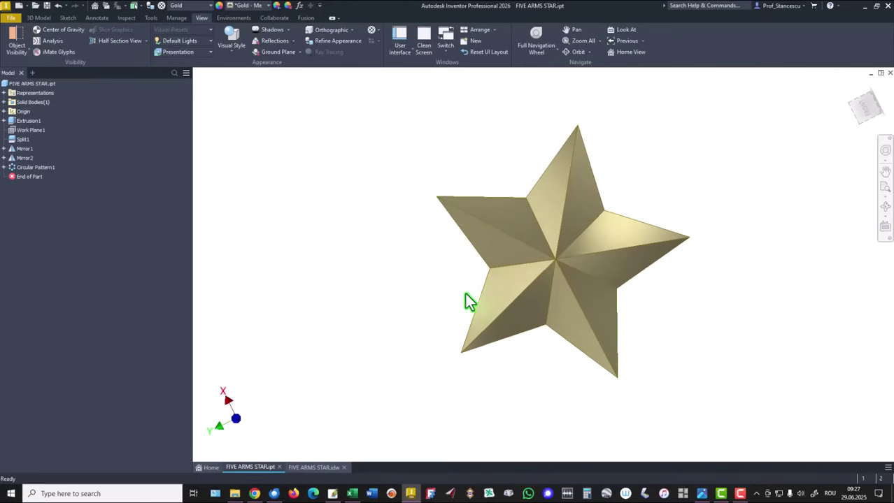
Display the FIVE ARMS STAR.idw sheet with section A-A, dimensions and volume 30613,815 mm^3
key("F6")
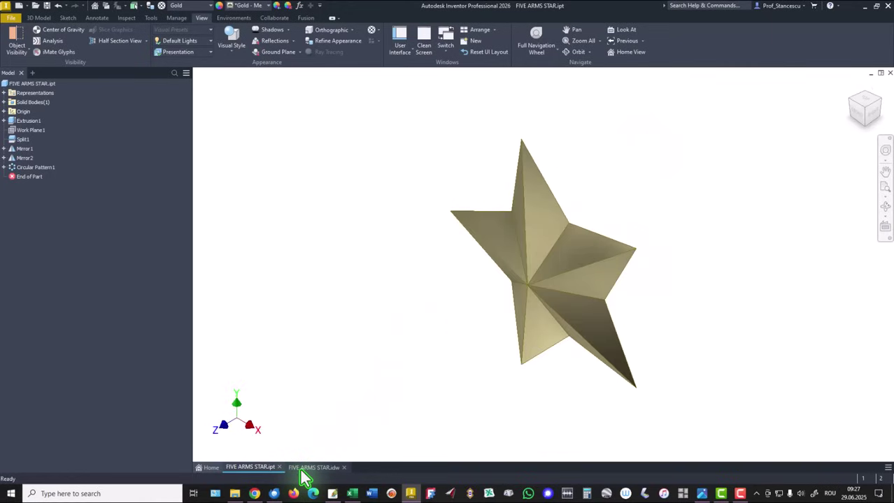
left_click(308, 469)
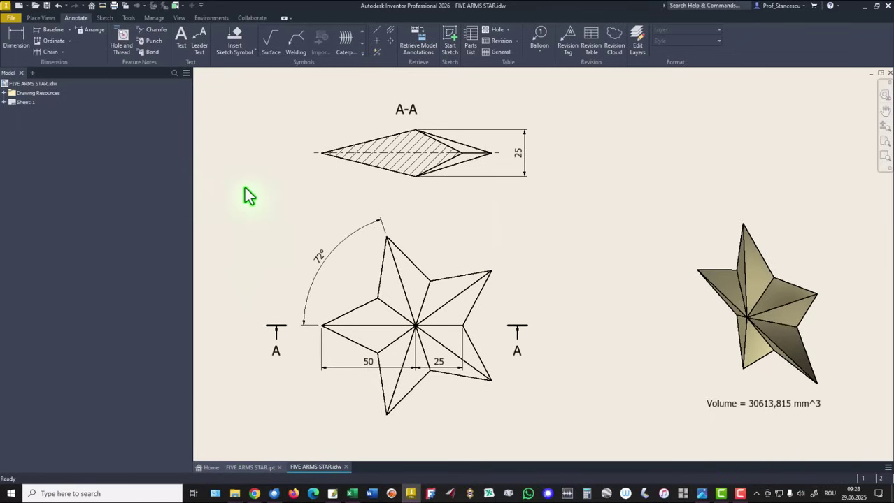
Create a new Standard (mm) part and start a 2D sketch on the XY plane
left_click(19, 6)
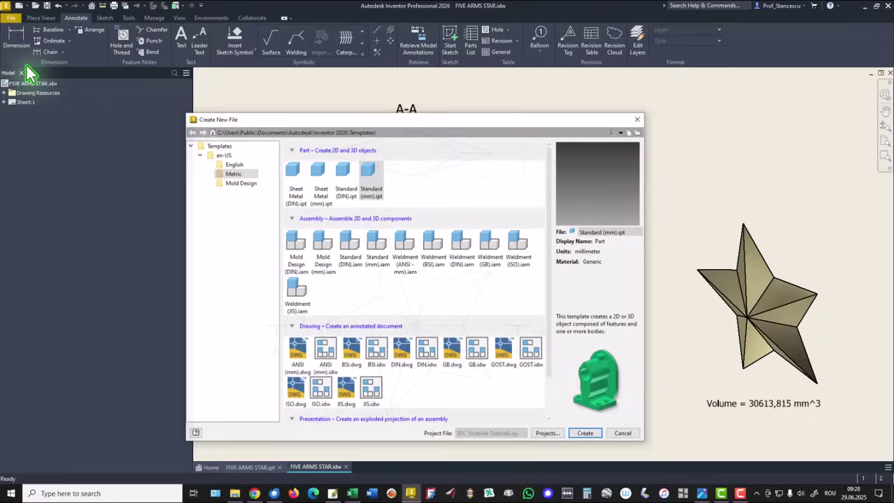
double_click(370, 176)
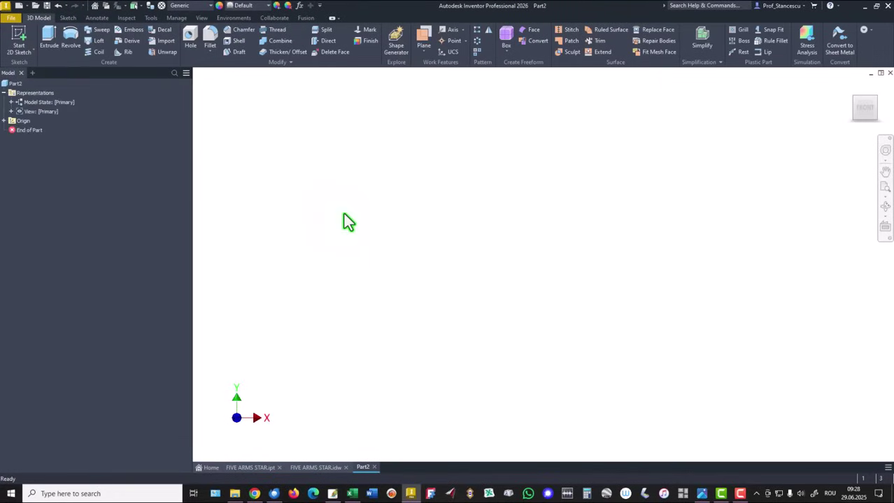
left_click(18, 41)
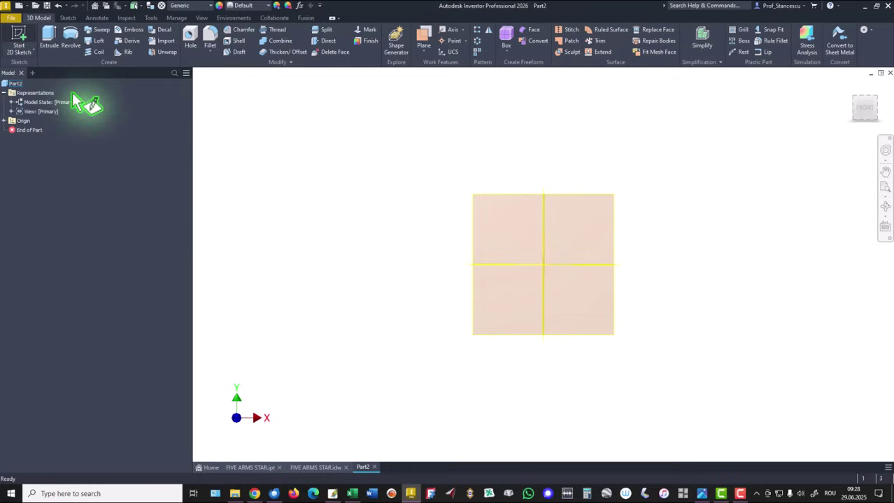
left_click(490, 147)
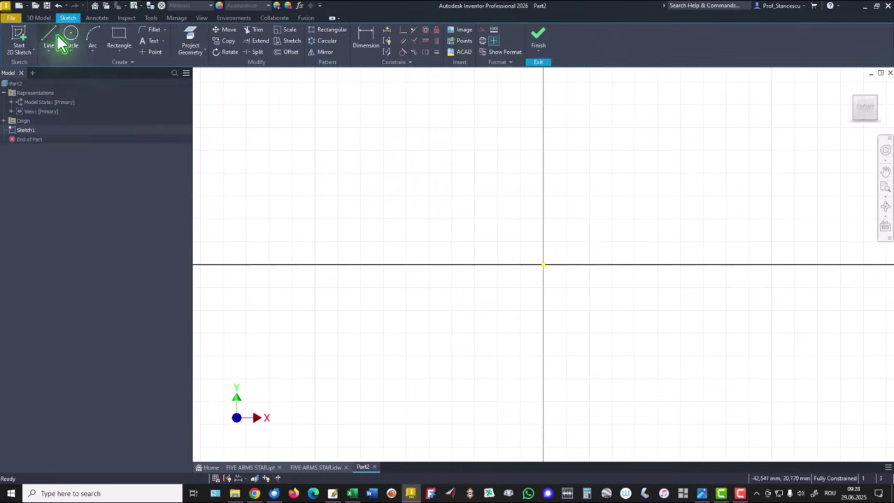
Draw a closed triangle from the origin with its base on the horizontal axis
left_click(54, 41)
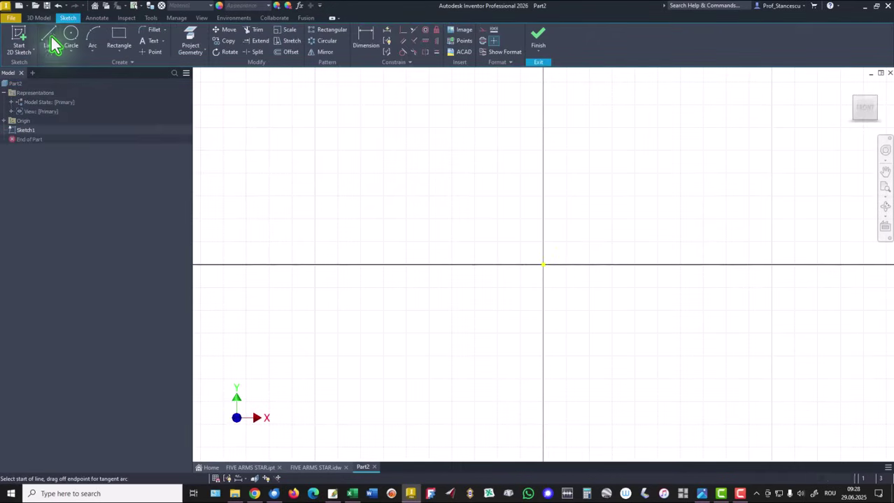
left_click(544, 264)
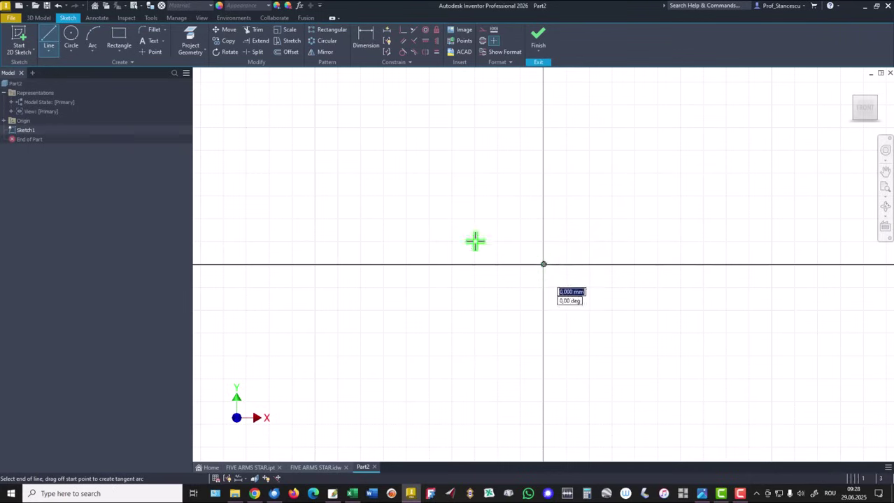
left_click(428, 179)
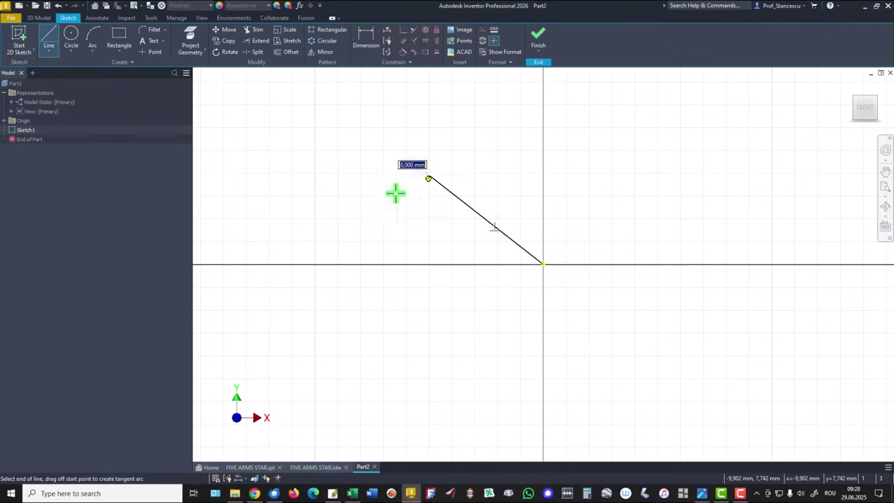
left_click(254, 264)
right_click(327, 332)
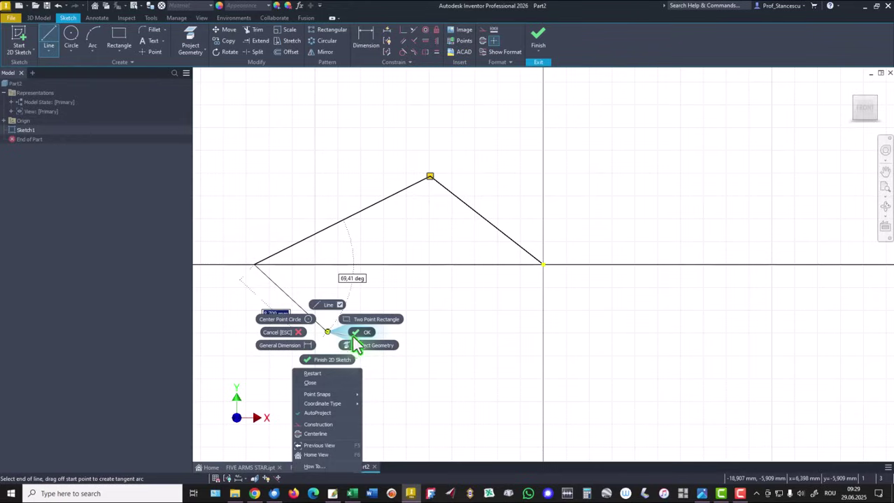
left_click(309, 383)
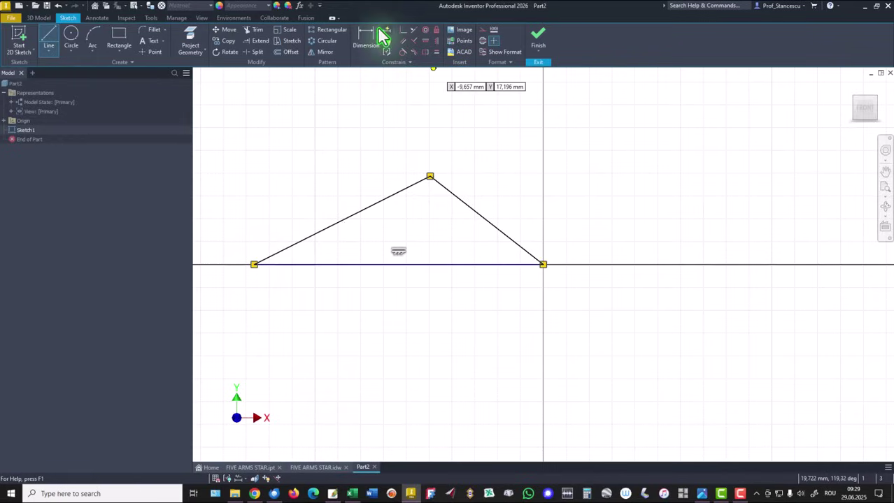
Dimension the sloped right edge to 25 and the triangle's base to 50
left_click(367, 47)
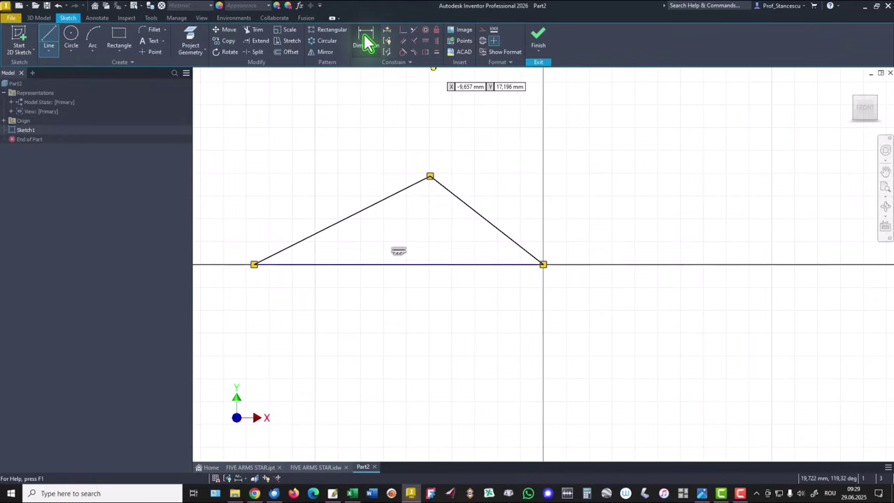
left_click(477, 215)
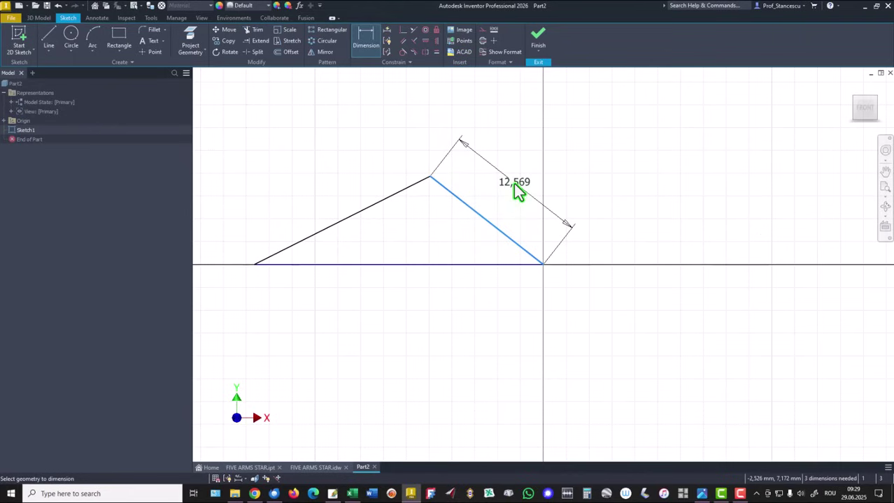
left_click(515, 191)
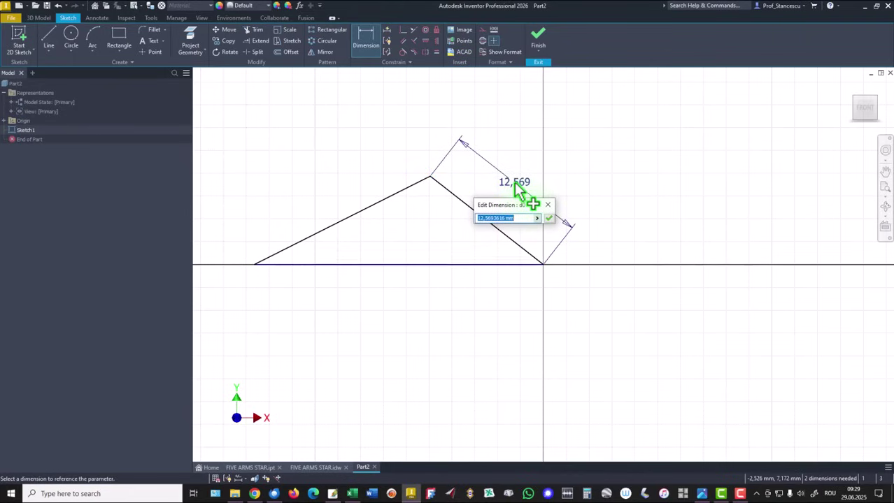
type("25")
key("Return")
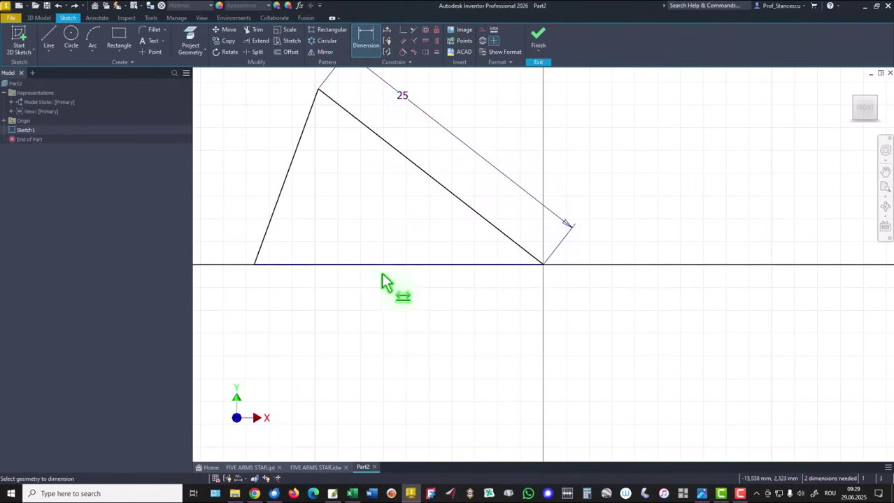
left_click(411, 265)
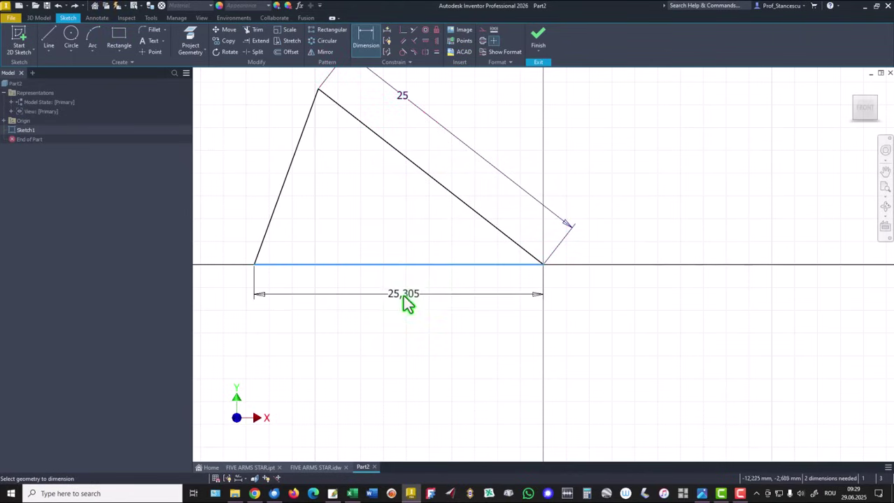
left_click(404, 298)
type("5")
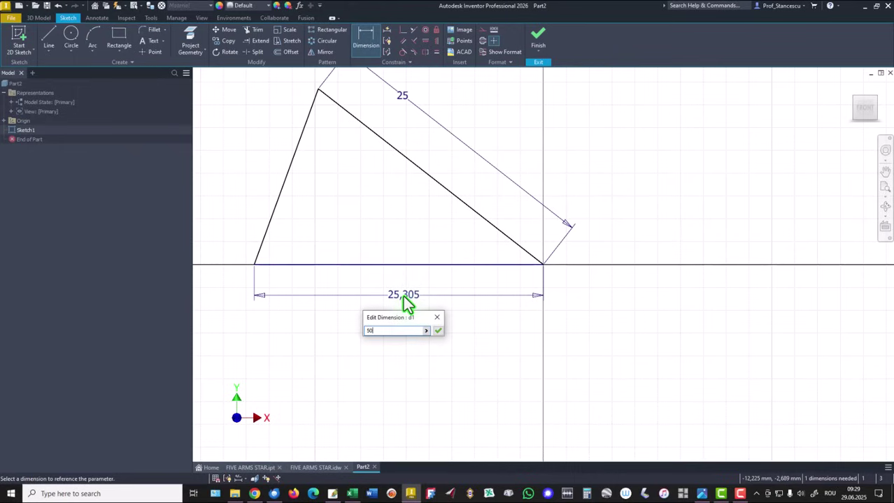
type("0")
key("Return")
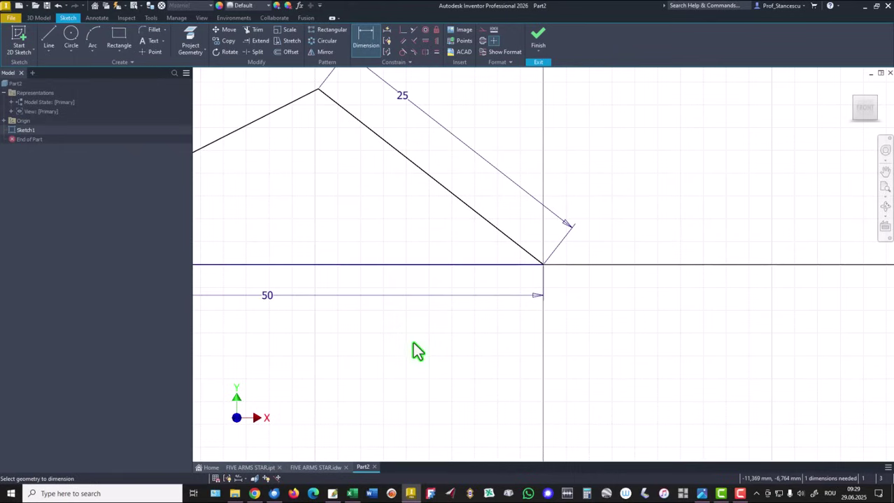
Add a 36° angle, entered as 72/2, between the right edge and the base
key("Home")
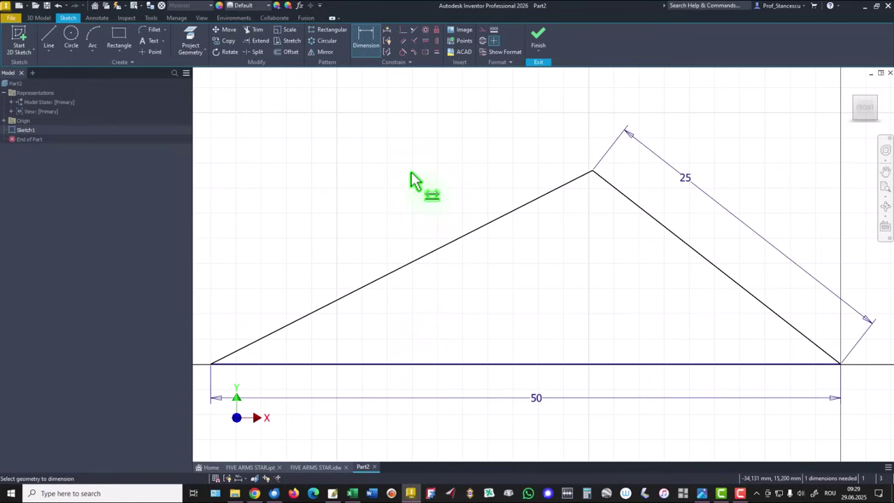
left_click(614, 189)
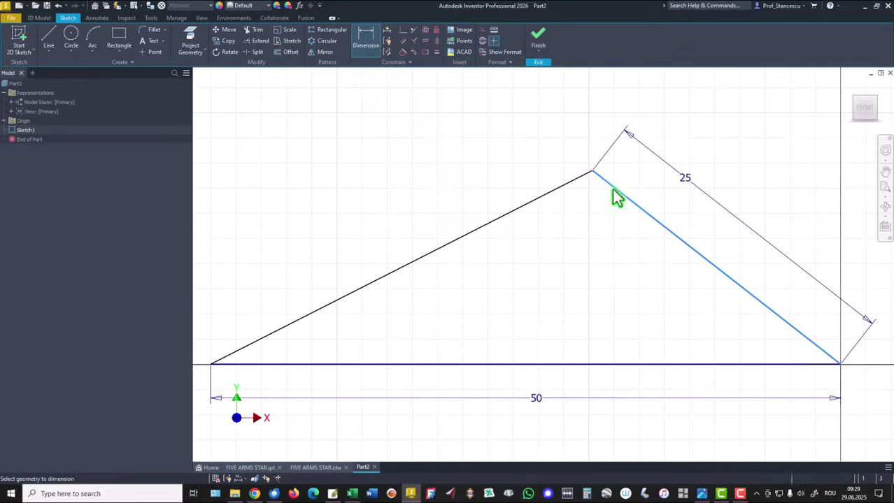
left_click(432, 364)
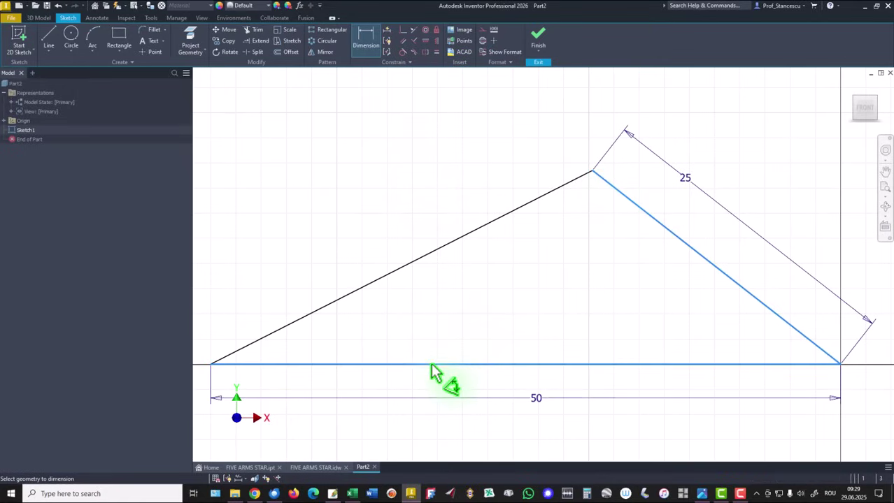
scroll(335, 236, "down", 5)
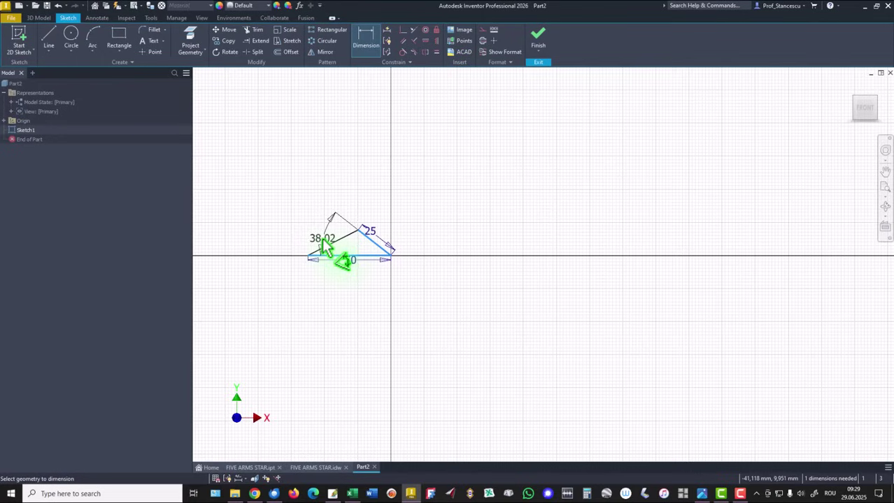
left_click(300, 235)
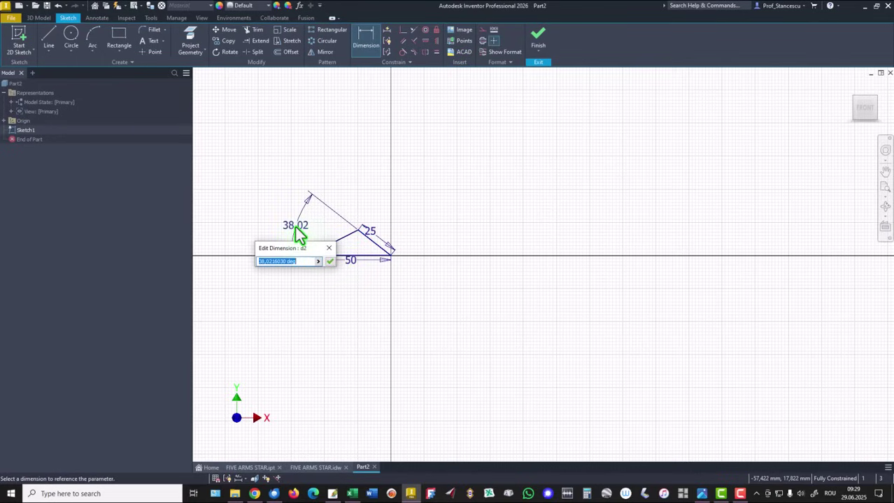
type("72/2")
key("Return")
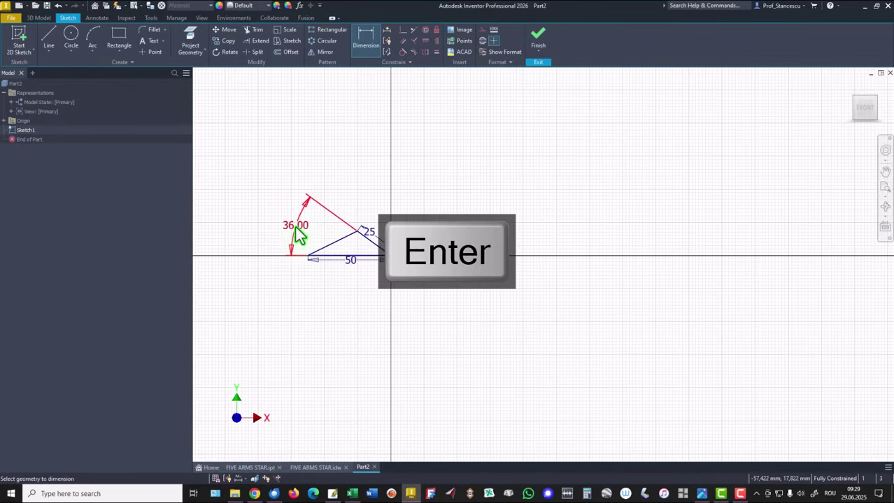
Finish the sketch and extrude the triangle 25/2 into a solid wedge
left_click(537, 39)
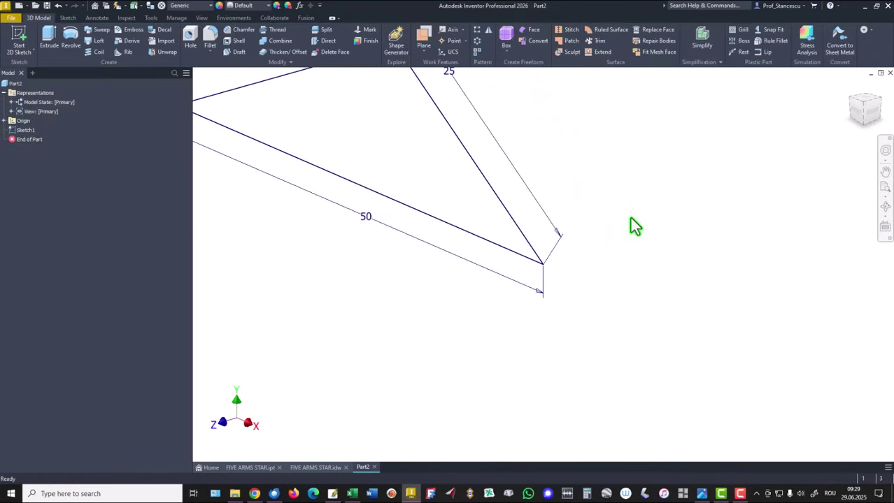
key("F6")
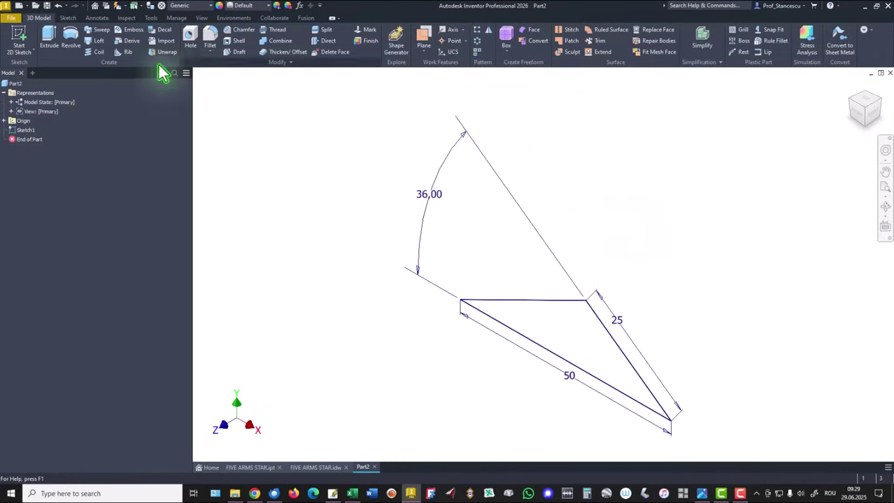
left_click(50, 38)
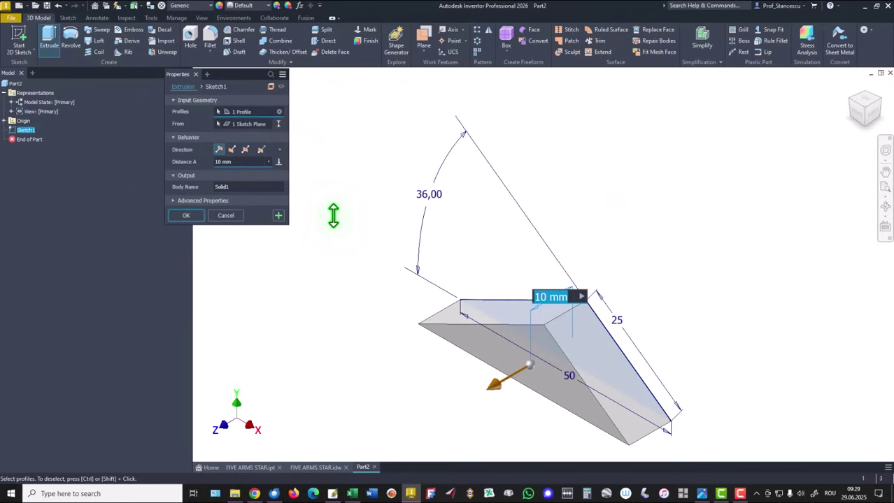
type("25/2")
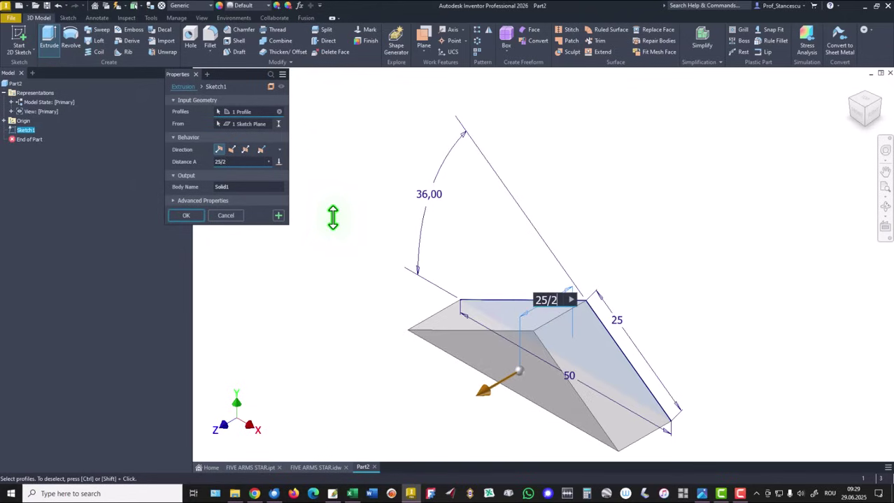
left_click(189, 216)
key("F6")
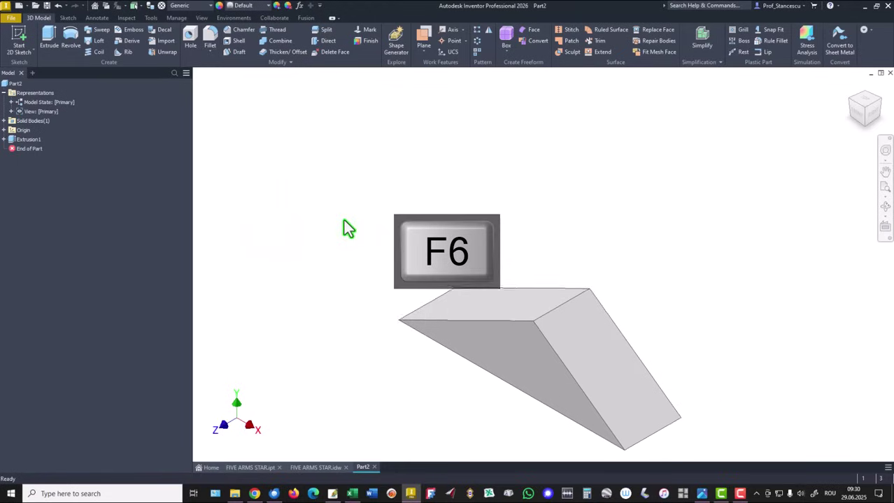
Create a three-point work plane through the wedge's corners and begin a Split
left_click(424, 42)
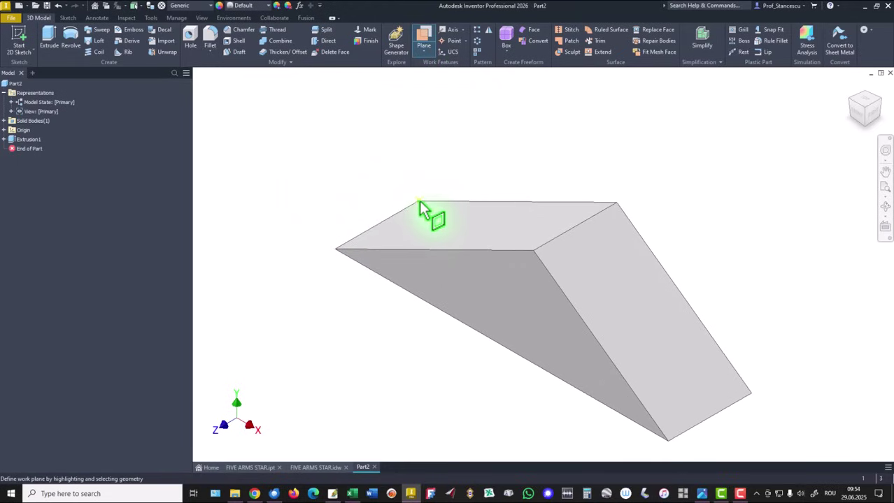
left_click(617, 203)
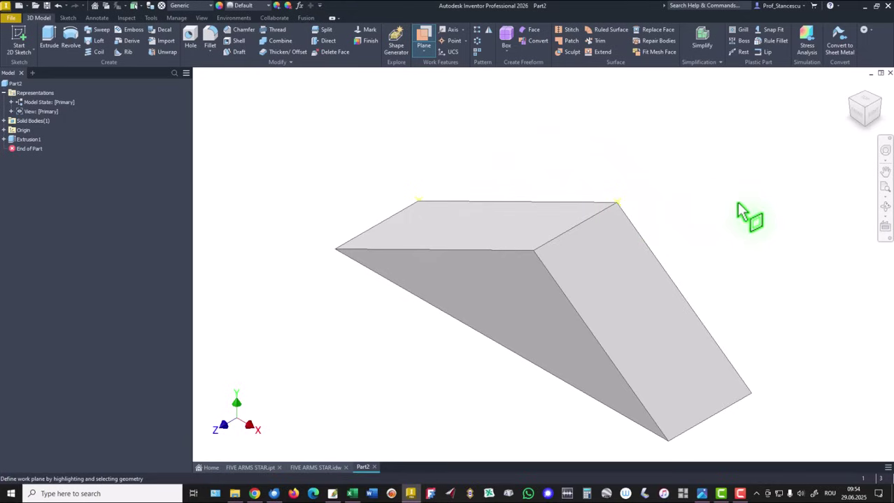
left_click(669, 442)
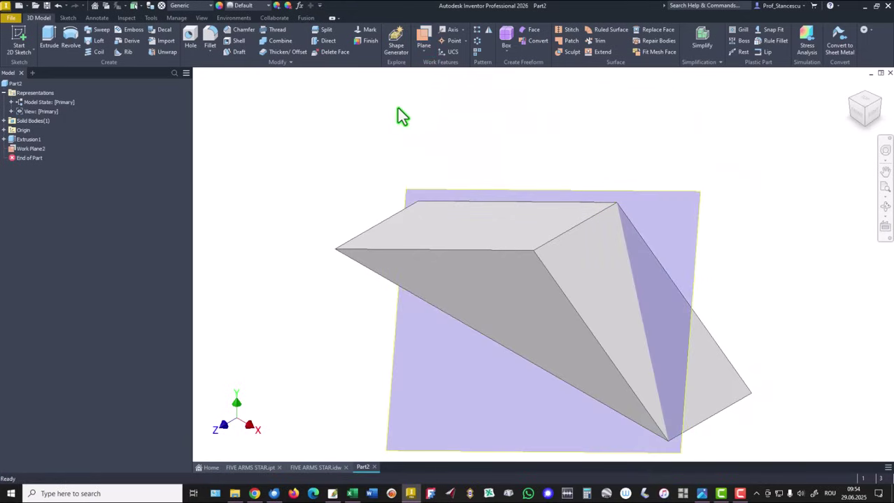
left_click(320, 37)
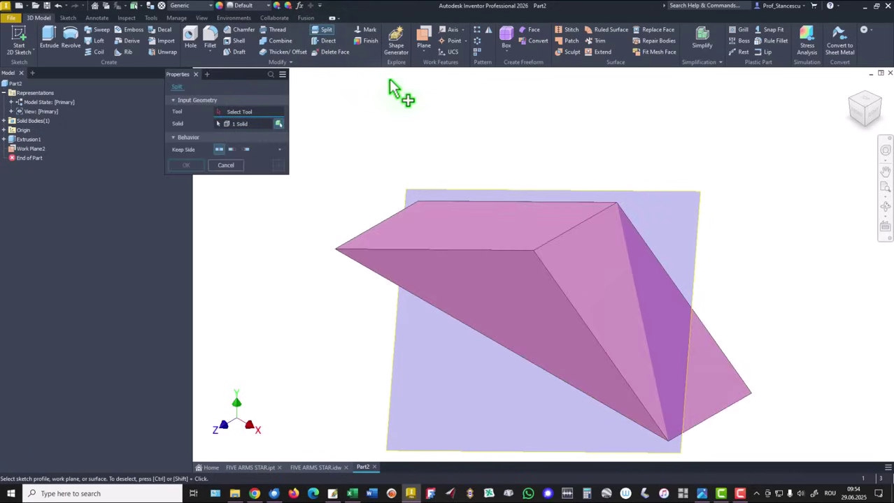
Split the wedge with Work Plane2 as the tool, keeping only one side
left_click(648, 199)
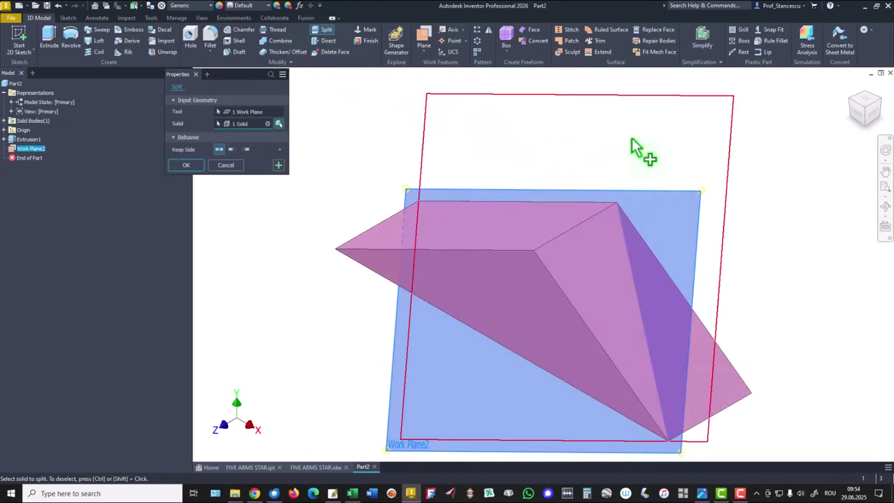
left_click(244, 151)
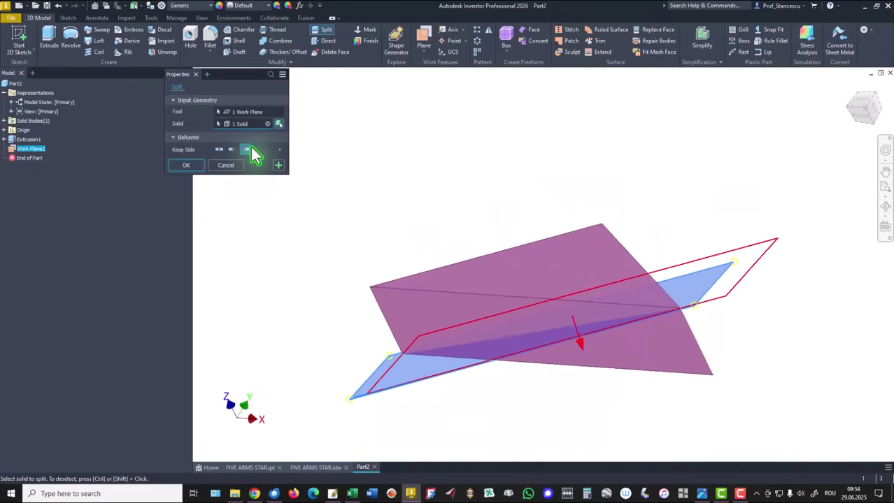
left_click(229, 149)
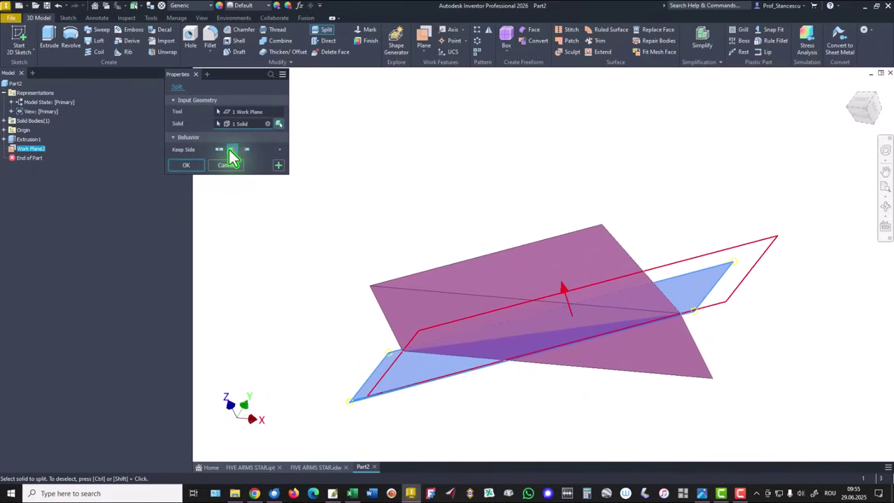
left_click(185, 166)
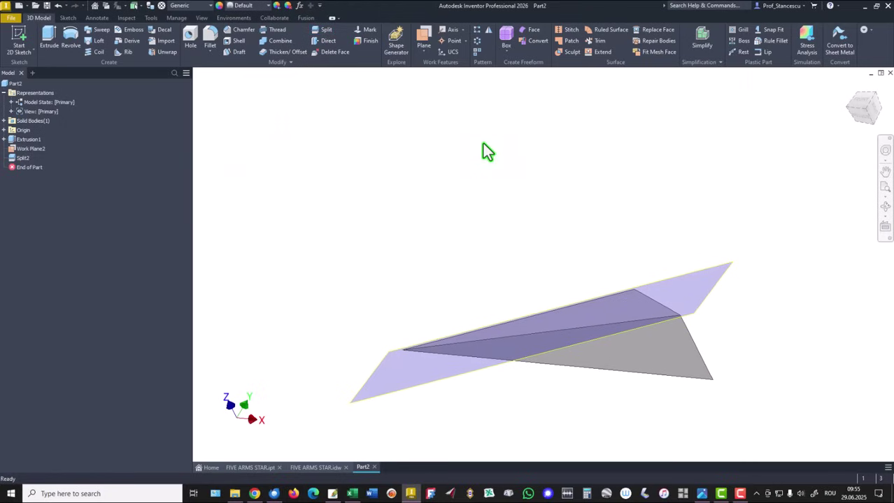
Turn off Work Plane2's visibility so only the trimmed wedge shows
key("F6")
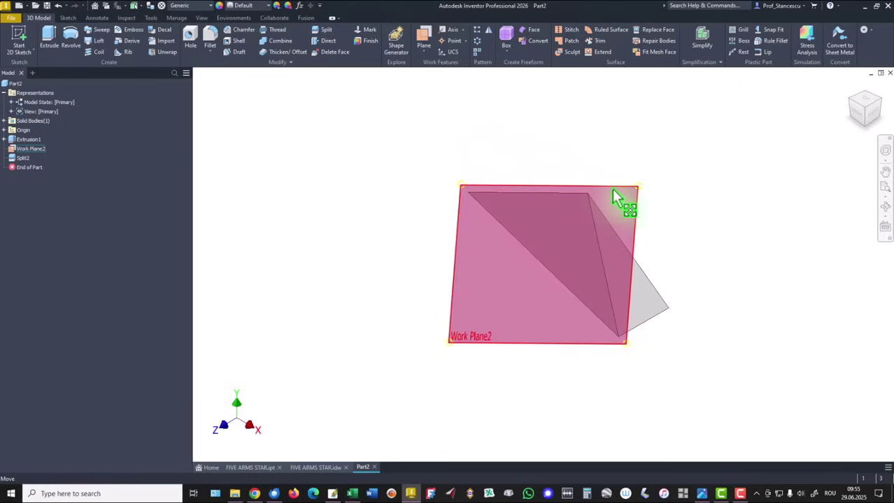
right_click(620, 194)
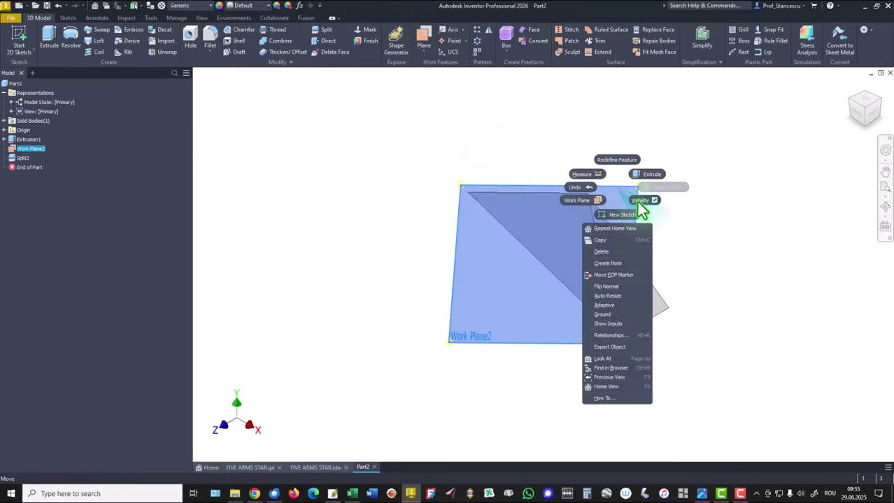
left_click(640, 203)
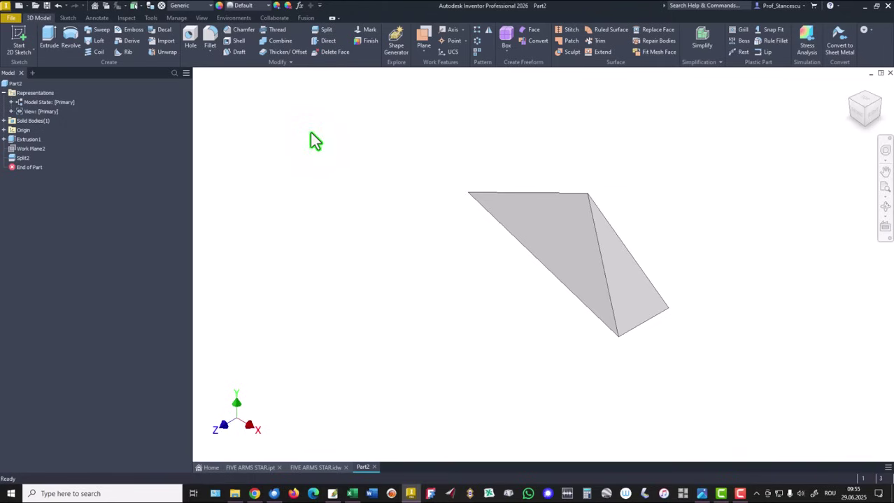
Mirror the solid body across its bottom face to create Mirror1
left_click(487, 30)
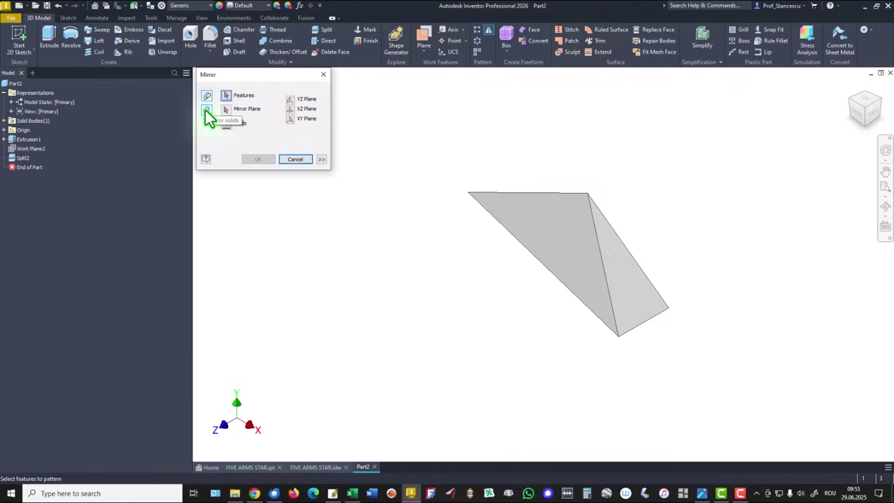
left_click(207, 112)
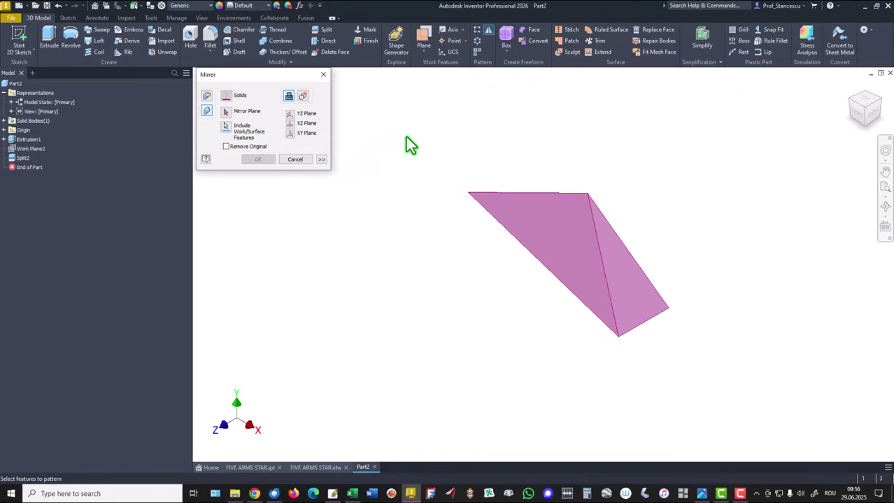
middle_click_drag(651, 158, 584, 275, "shift")
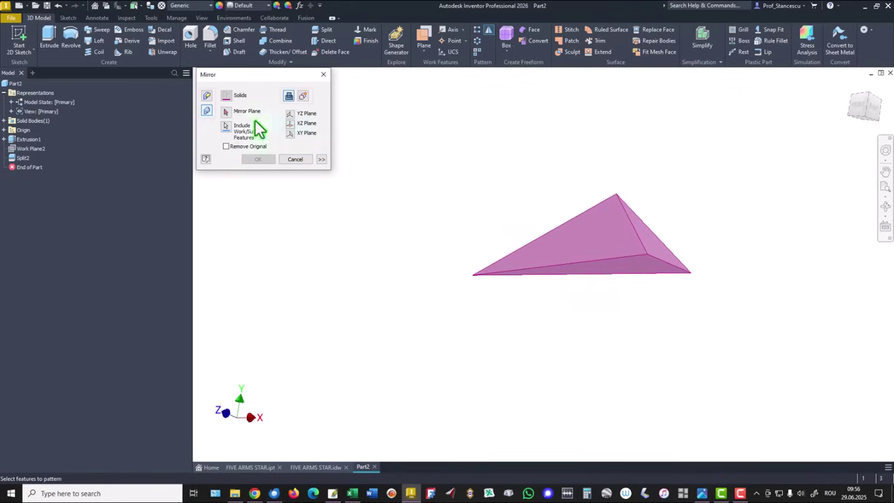
left_click(225, 111)
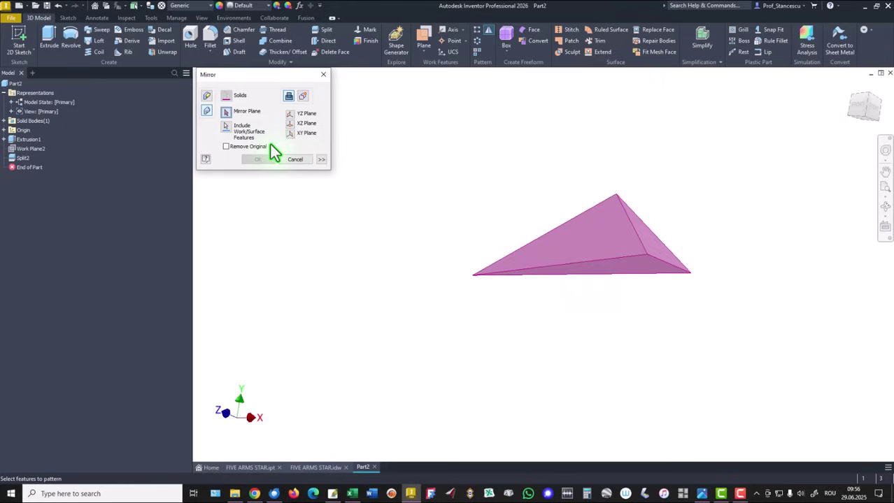
left_click(636, 269)
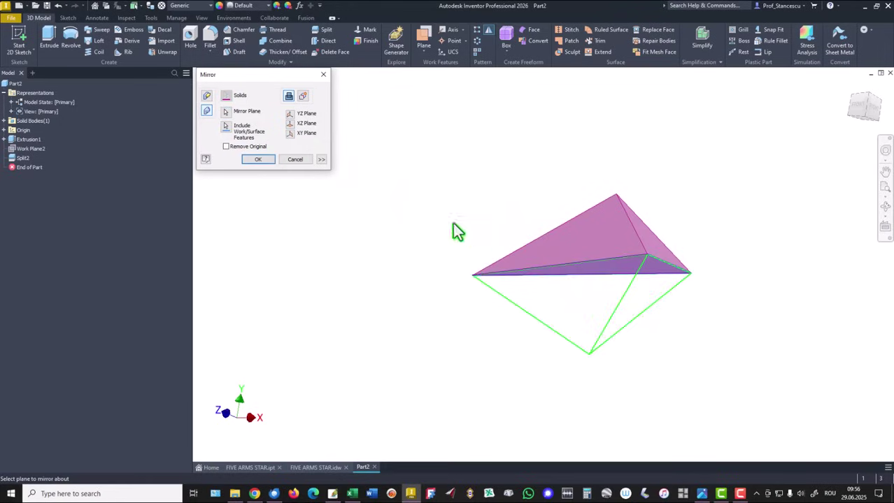
left_click(256, 159)
key("F6")
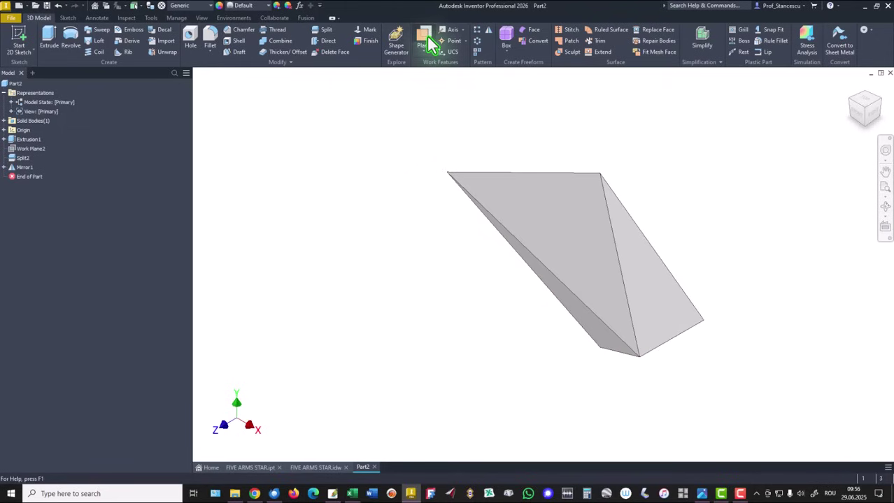
Mirror the solid body again across a side face to create Mirror2
left_click(488, 29)
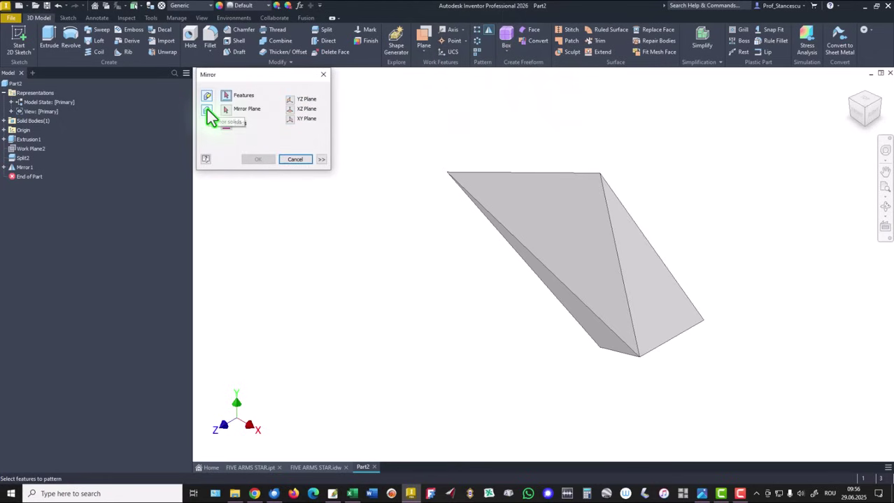
left_click(207, 110)
middle_click_drag(525, 119, 681, 137, "shift")
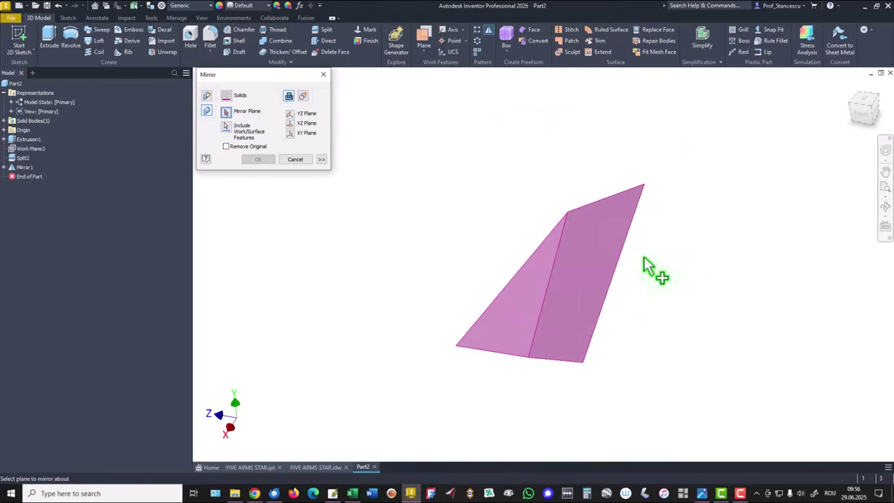
left_click(603, 282)
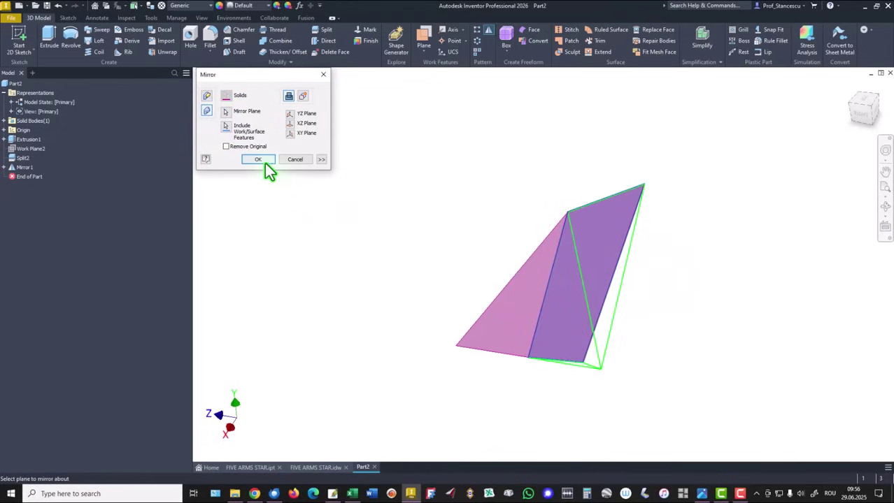
left_click(263, 160)
key("F6")
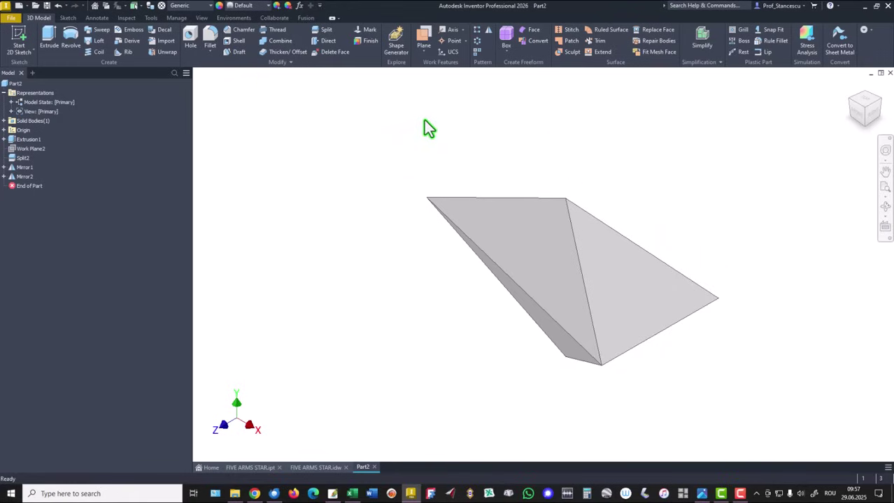
Pattern the solid body 5 times over 360° around the lower-right edge
left_click(476, 41)
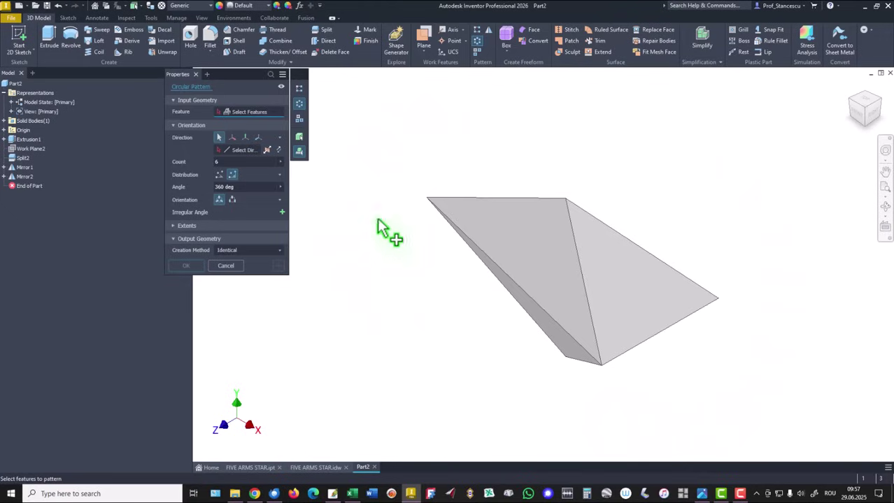
left_click(300, 137)
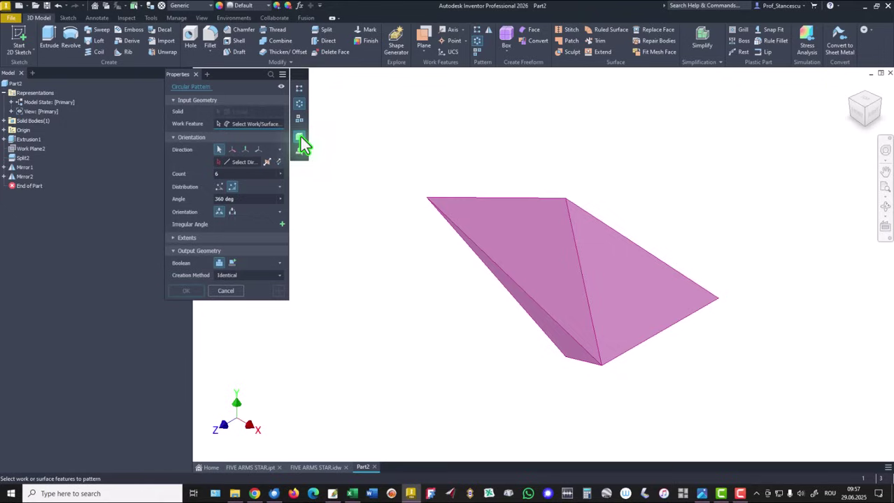
left_click(238, 164)
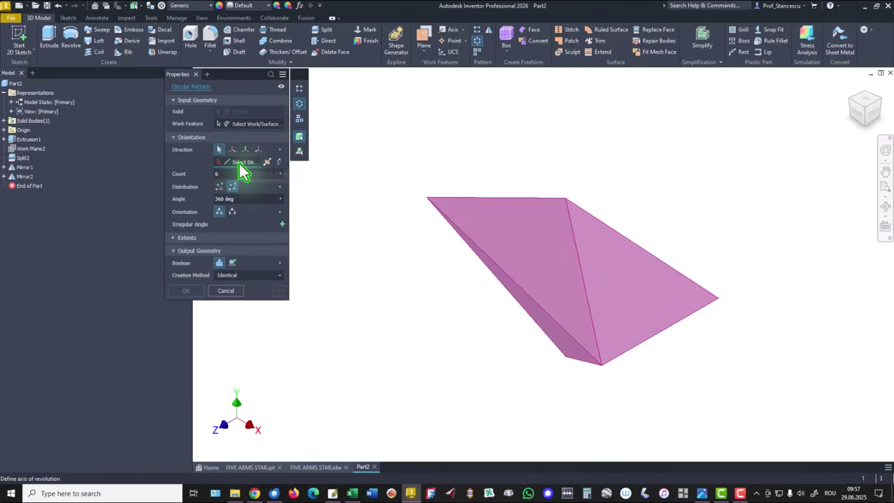
left_click(676, 323)
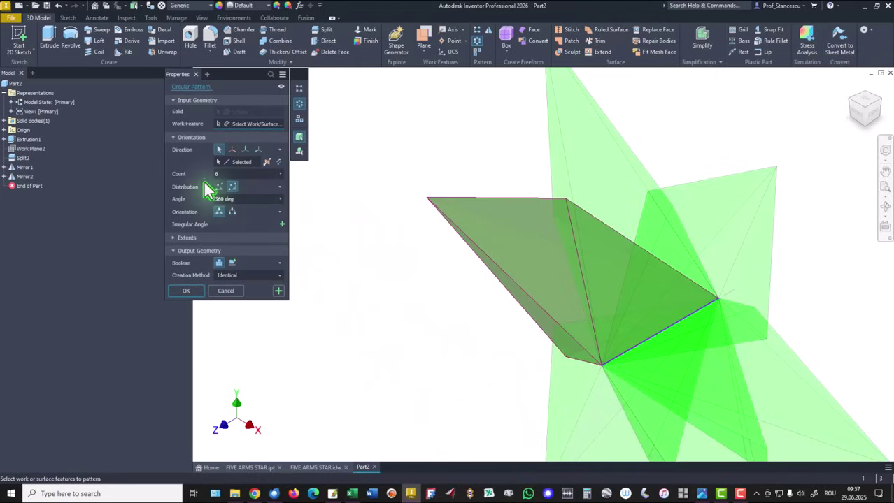
double_click(226, 174)
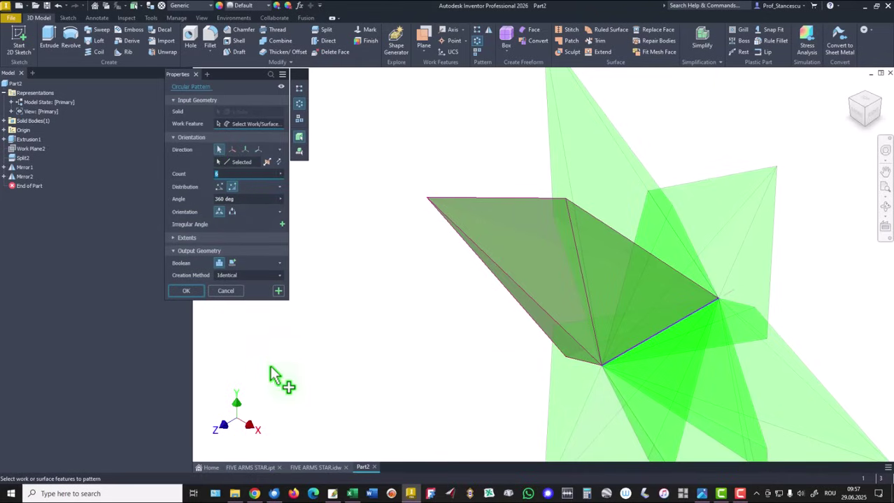
type("5")
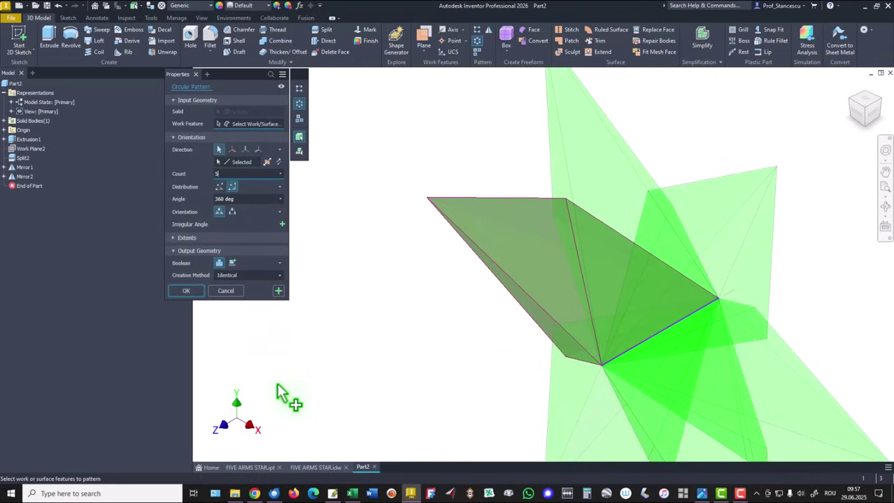
left_click(196, 290)
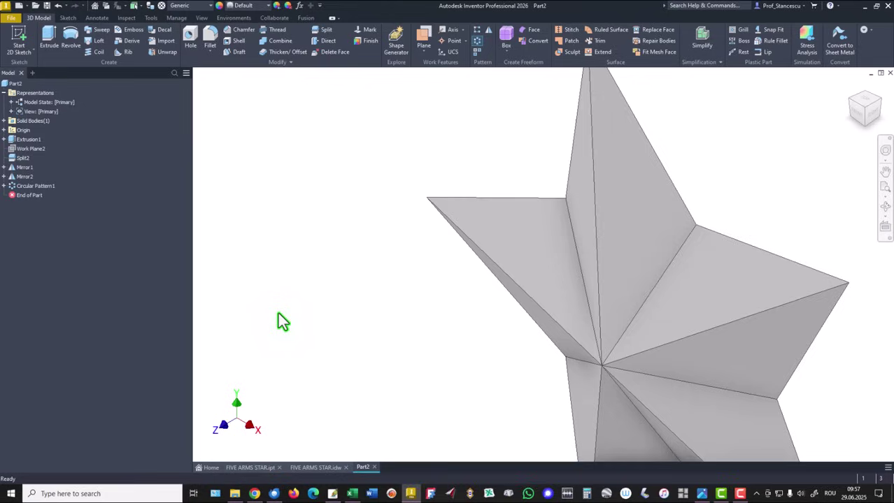
Reset Part2 to the home view, update its physical properties, and copy the 30613,815 mm^3 volume
key("F6")
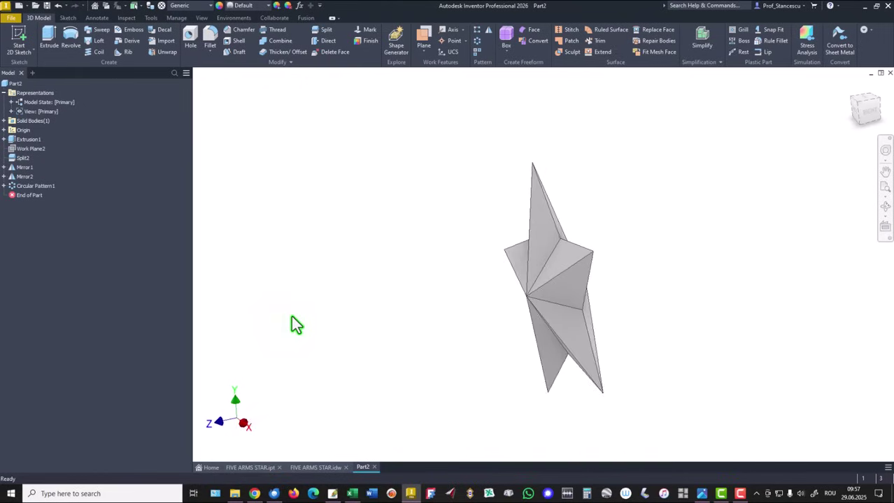
key("F6")
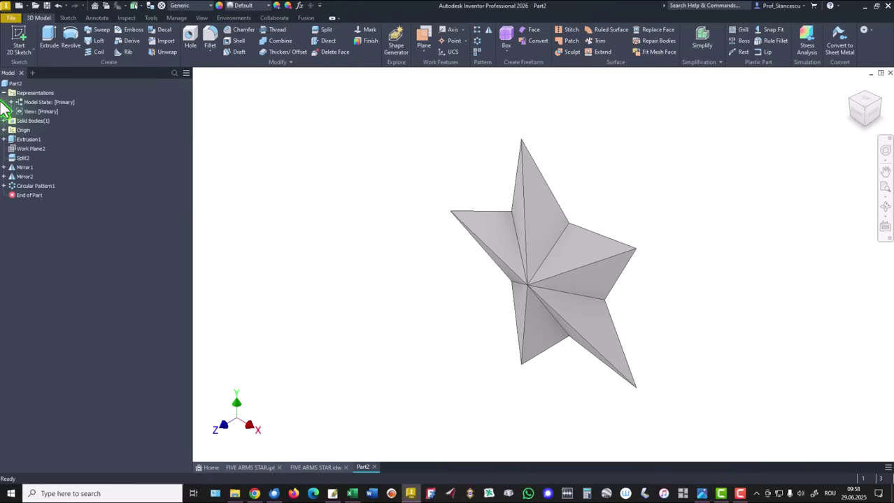
right_click(7, 87)
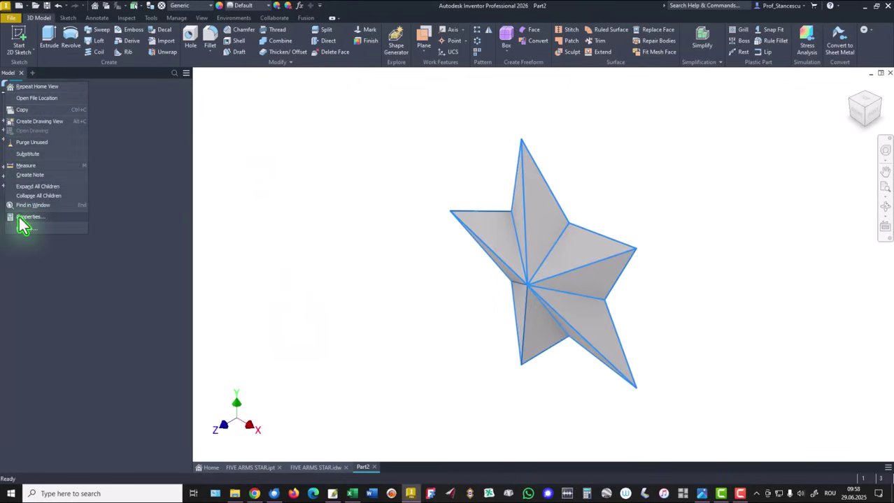
left_click(21, 216)
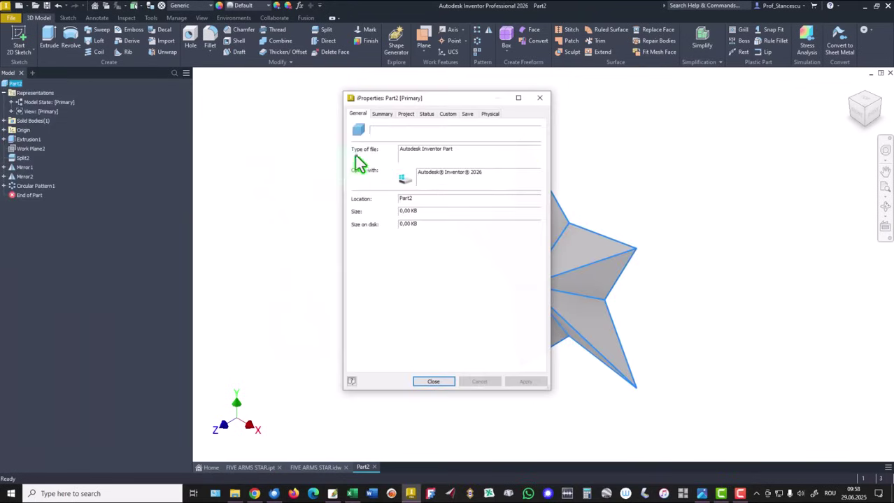
left_click(489, 114)
left_click(518, 137)
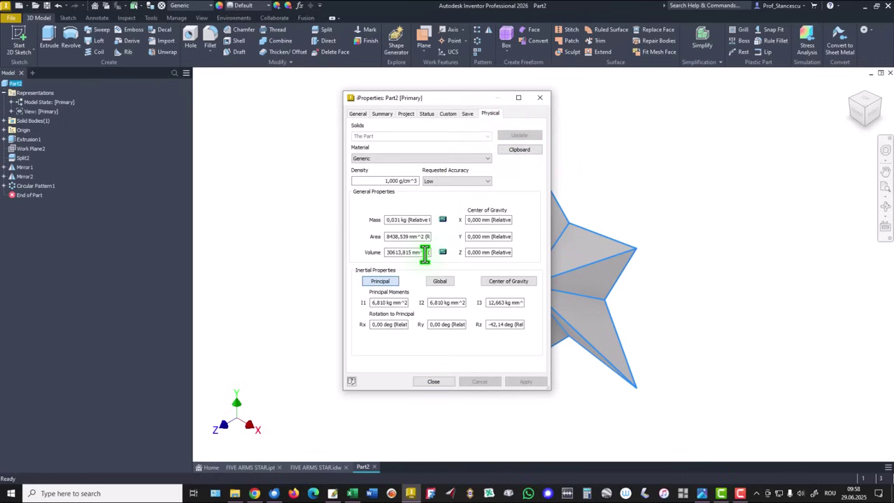
left_click_drag(425, 254, 372, 251)
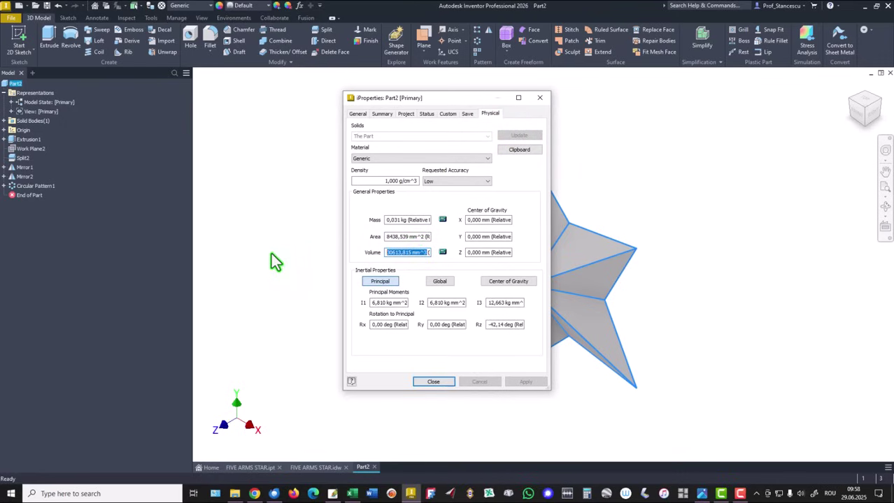
key("ctrl+c")
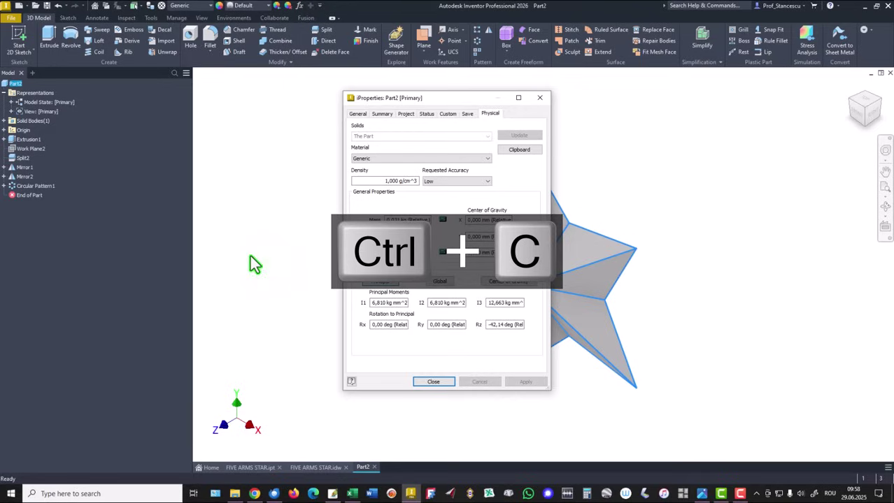
Paste the copied volume into the FIVE ARMS STAR drawing's Volume note to compare, then cancel the edit
left_click(428, 382)
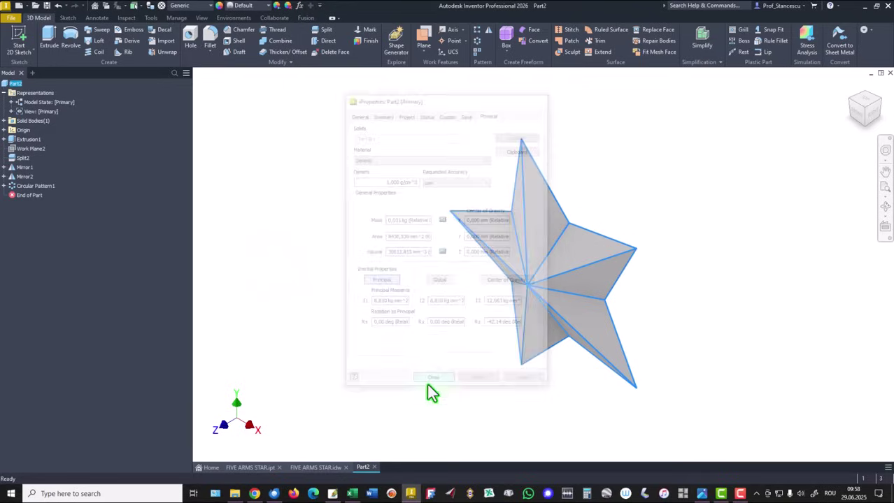
left_click(312, 467)
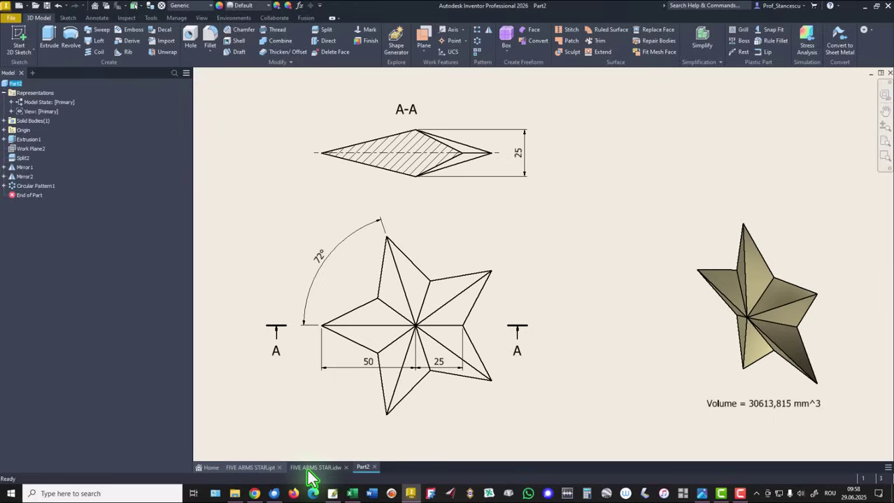
left_click(762, 403)
double_click(689, 405)
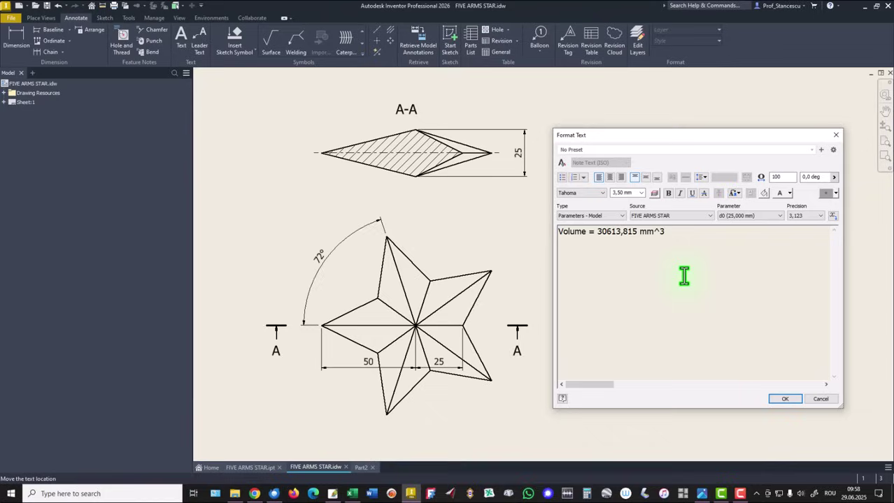
key("Return")
key("ctrl+v")
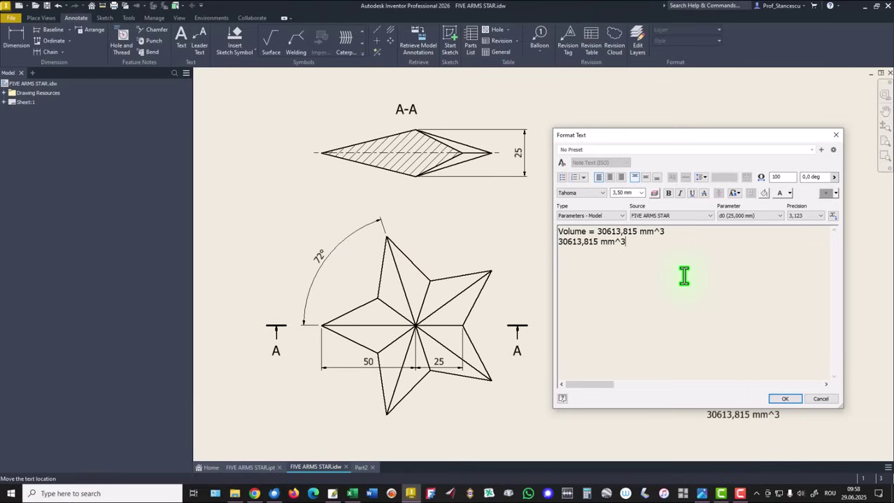
left_click(820, 400)
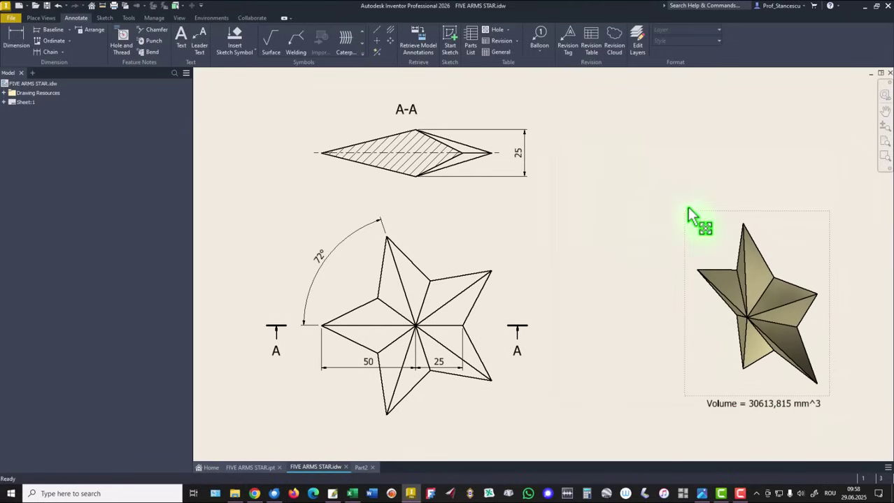
On the Part2 star, choose Gold from the Material list and Gold - Metal from the Appearance list
left_click(361, 467)
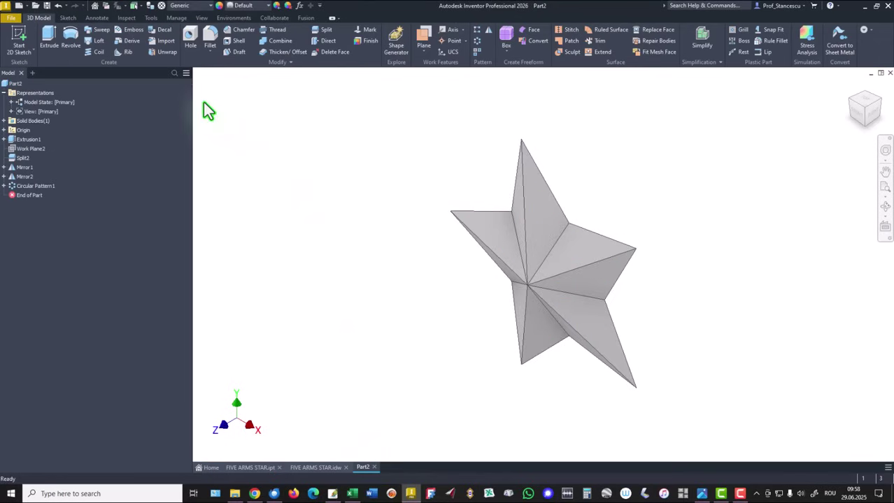
left_click(197, 7)
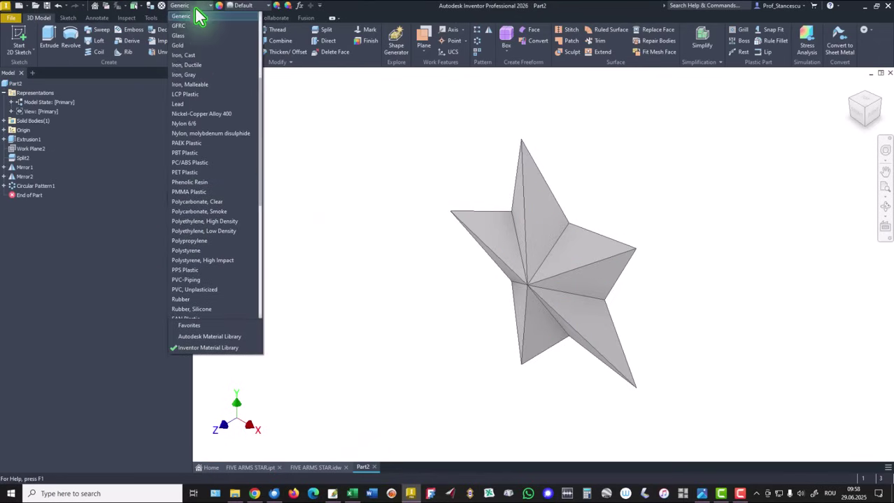
left_click(176, 46)
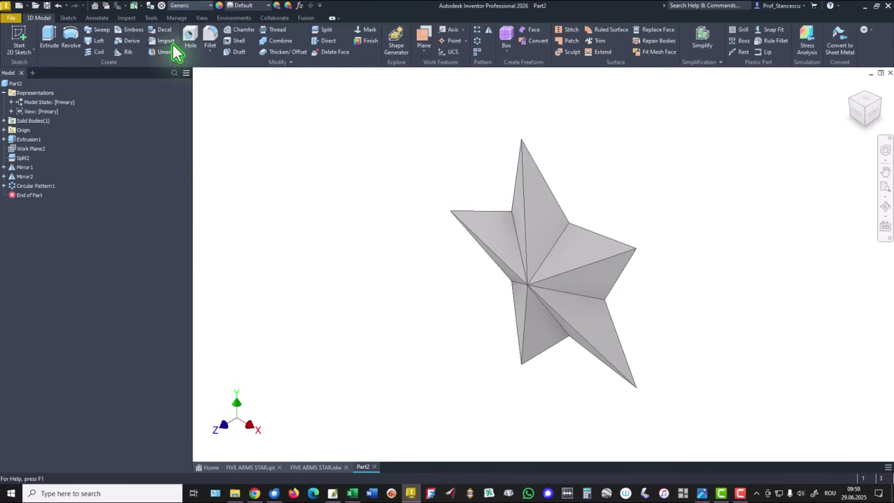
left_click(249, 6)
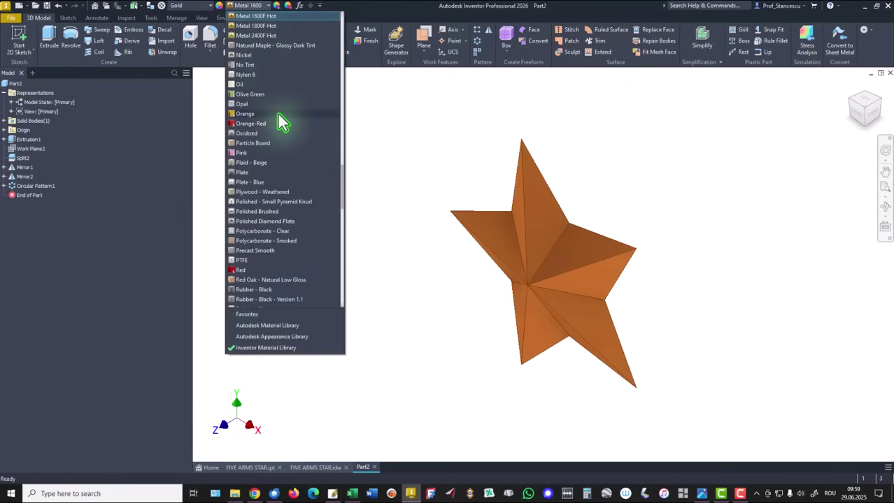
scroll(281, 123, "up", 10)
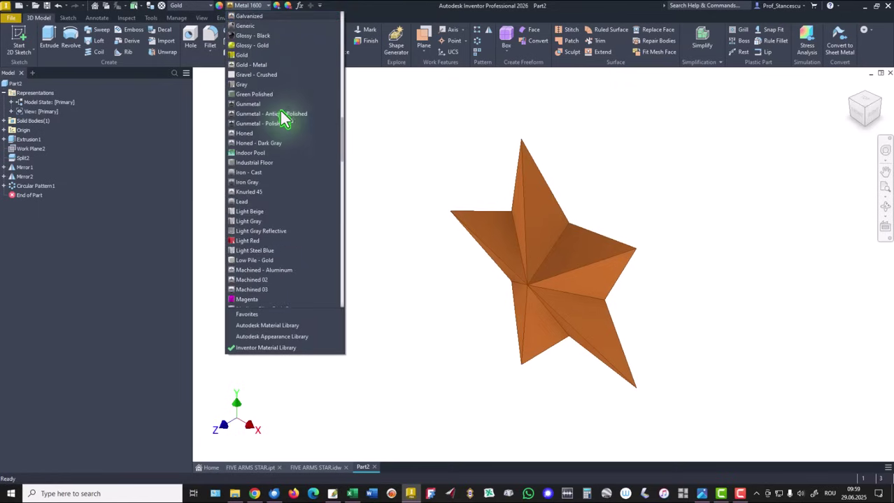
left_click(258, 67)
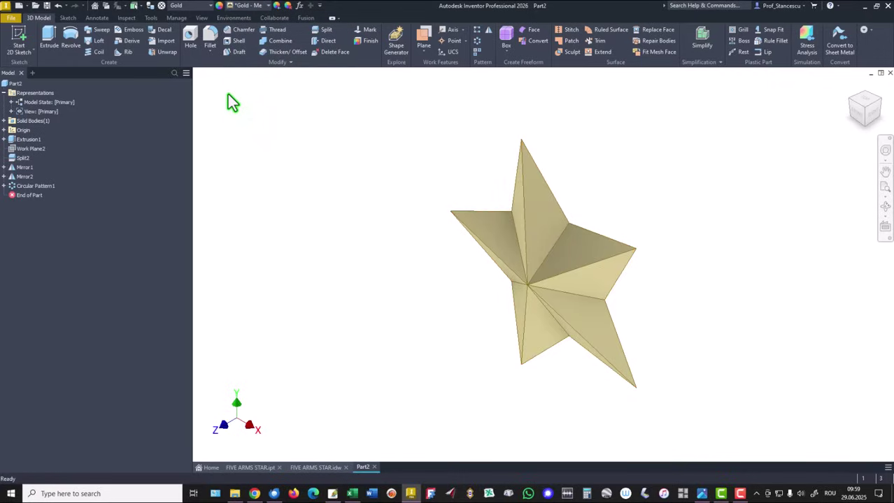
Set the scene lighting style to Default Lights
left_click(201, 18)
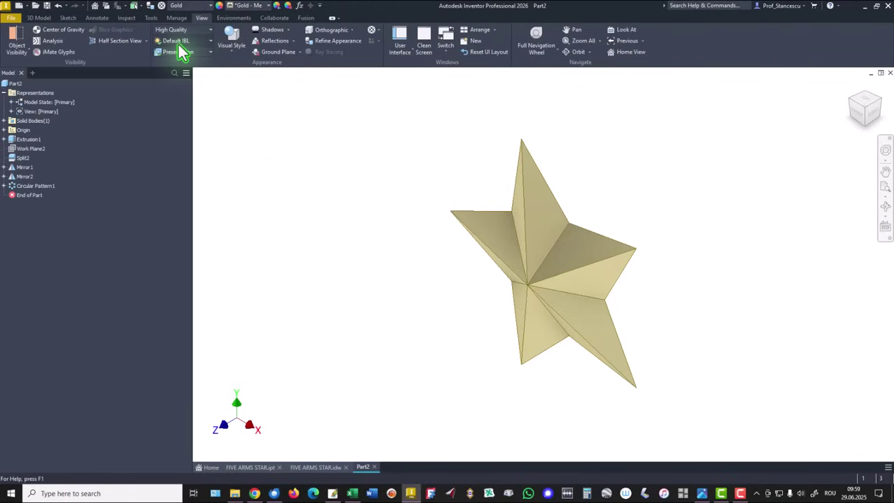
left_click(179, 43)
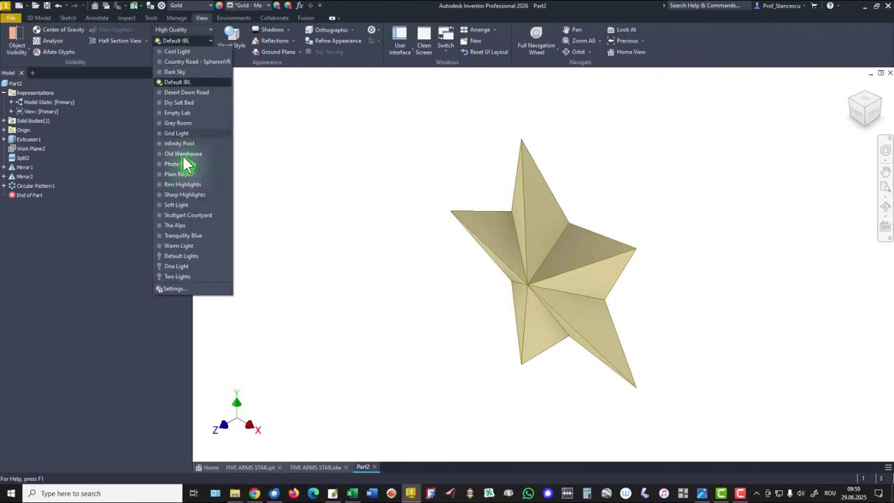
left_click(180, 256)
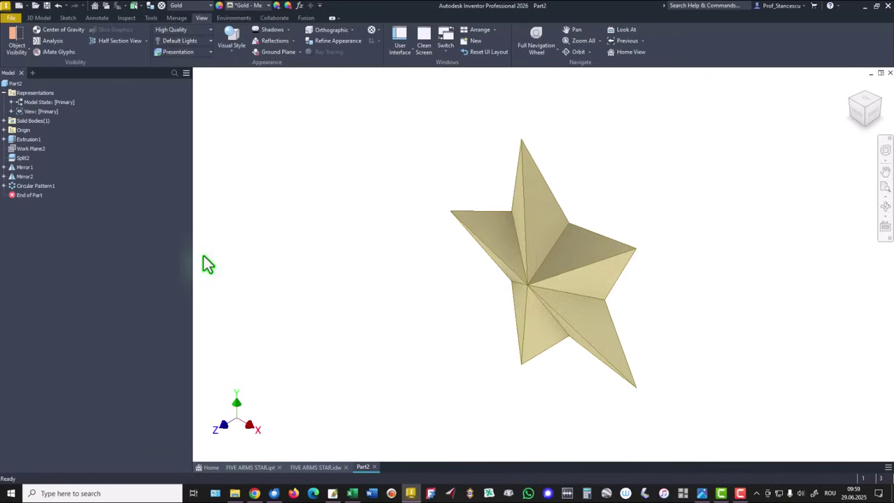
Compare the gold star against the FIVE ARMS STAR part at home view, ending back on Part2
left_click(251, 467)
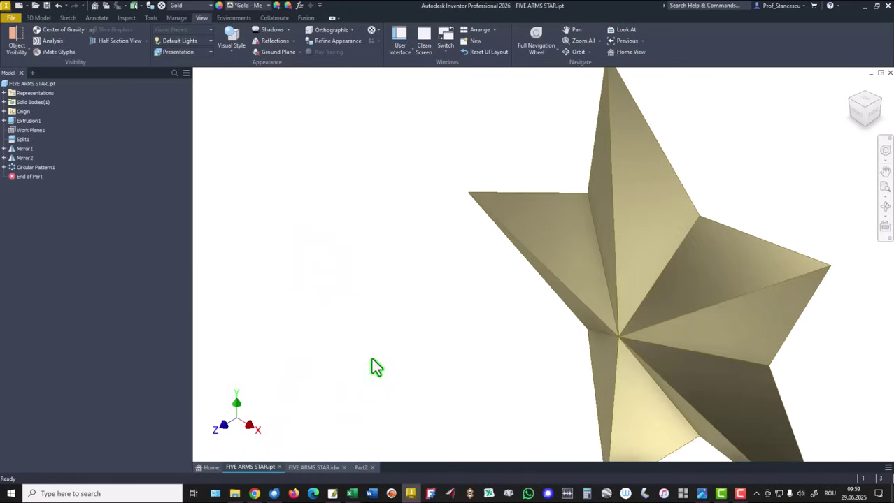
key("F6")
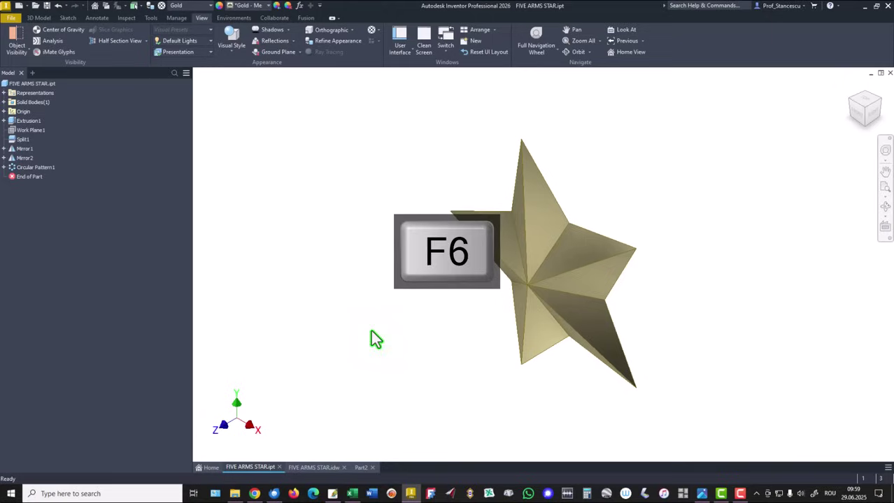
left_click(362, 468)
left_click(260, 468)
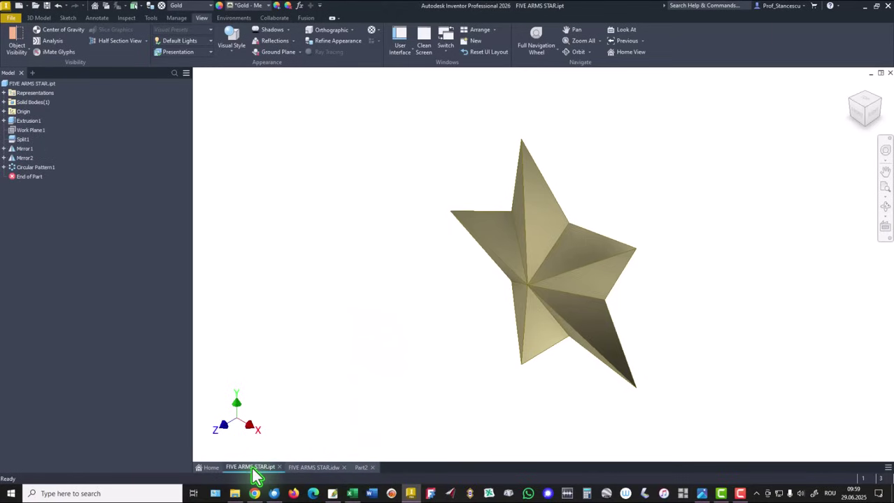
left_click(362, 468)
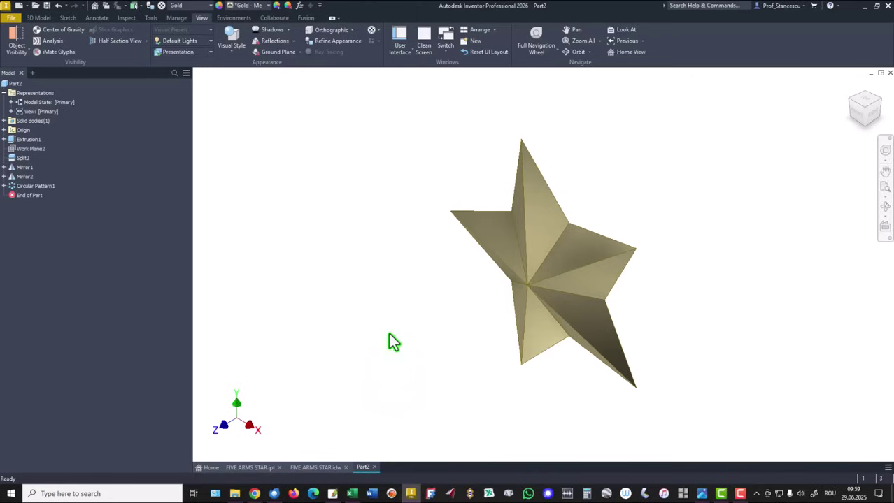